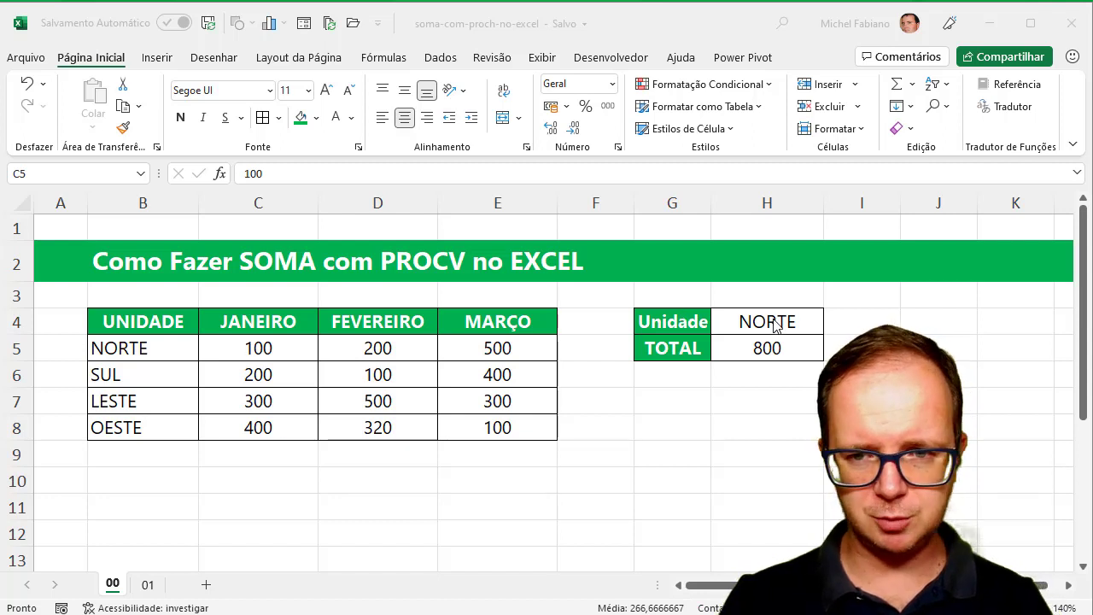
Step: Set the unit in H4's dropdown to OESTE
key("alt+Tab")
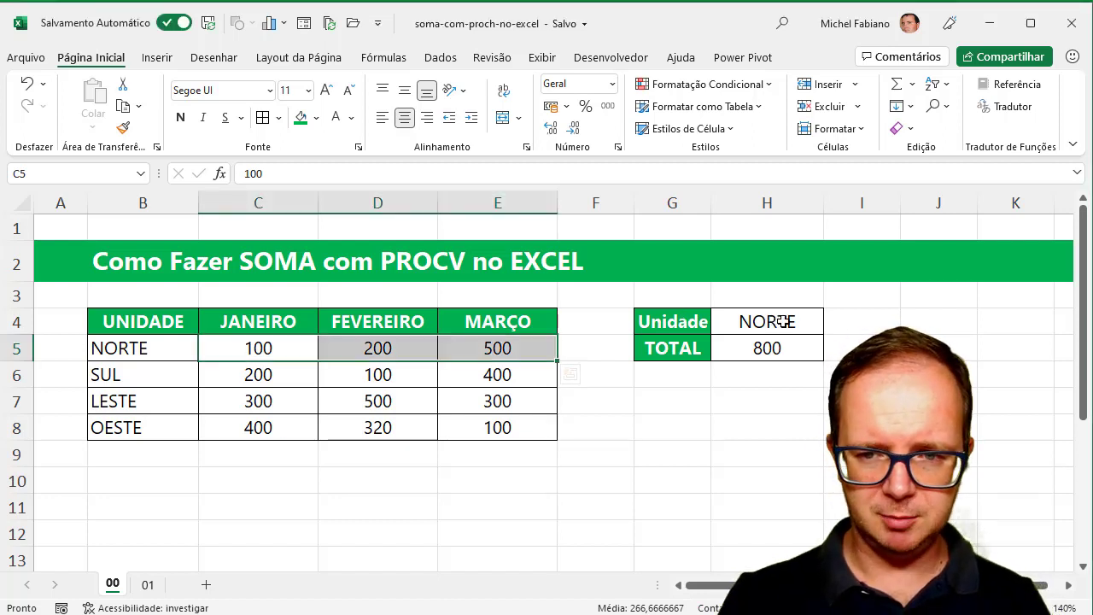
left_click(782, 321)
left_click(831, 326)
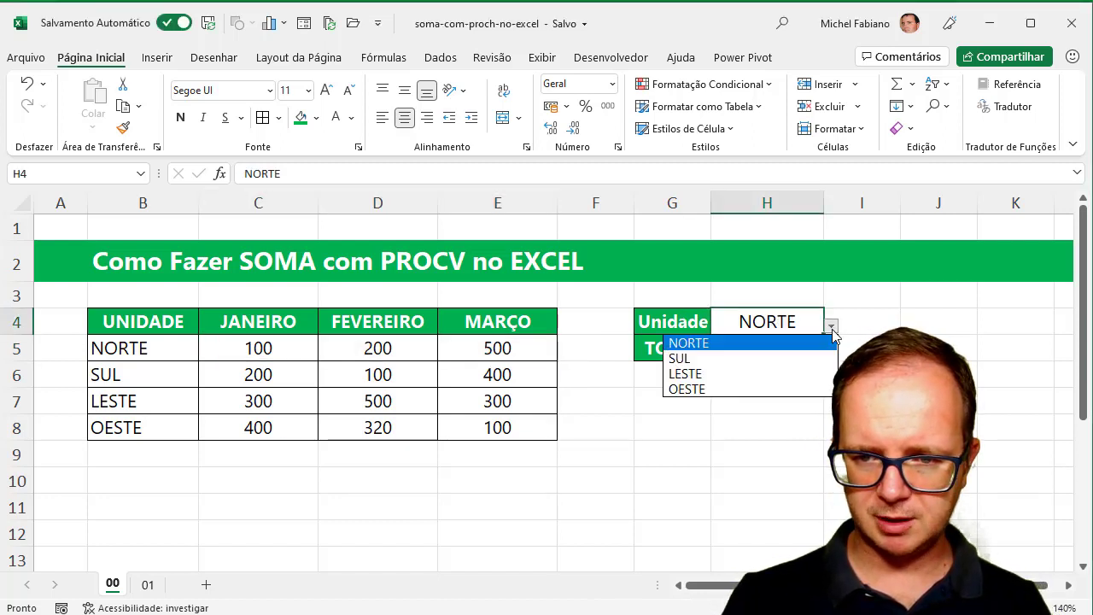
left_click(721, 391)
left_click(784, 352)
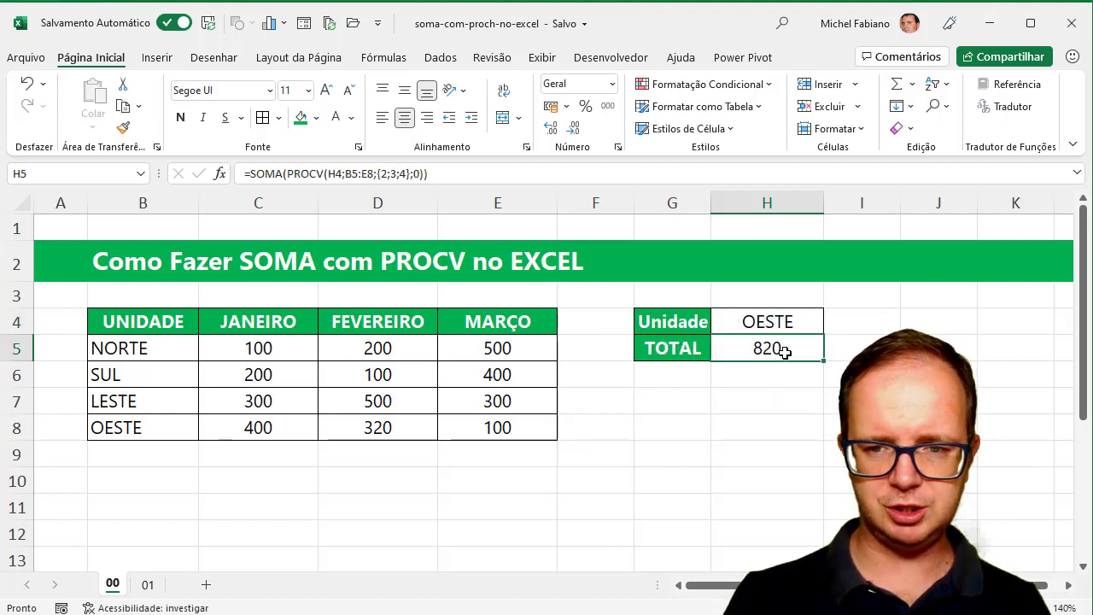
Step: Enter a check sum =SOMA(C8:E8) for the OESTE row in F8
left_click(612, 437)
type("=so")
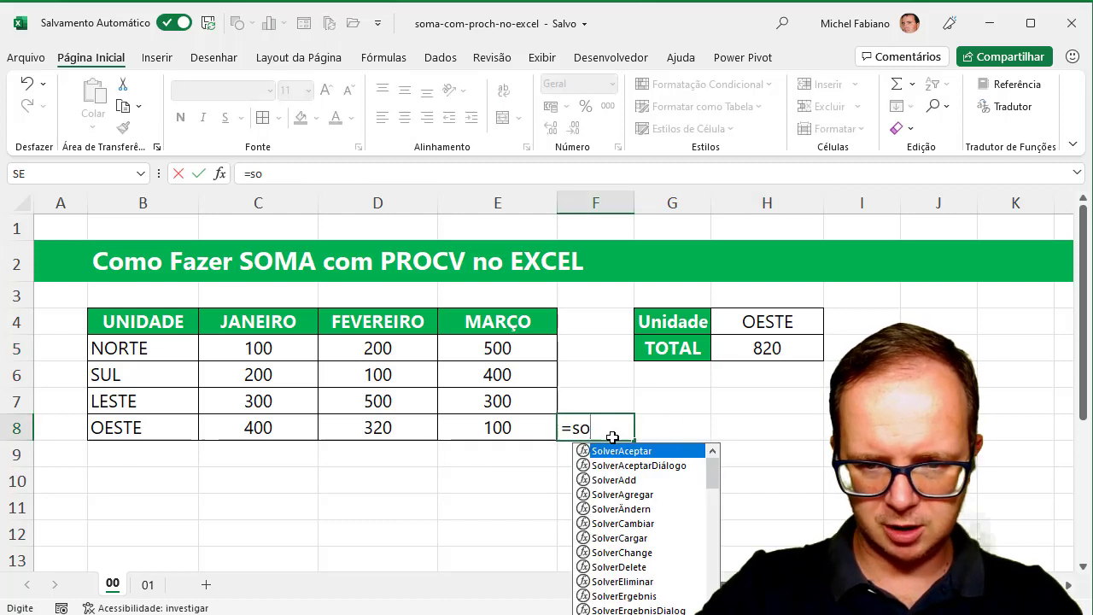
type("ma(")
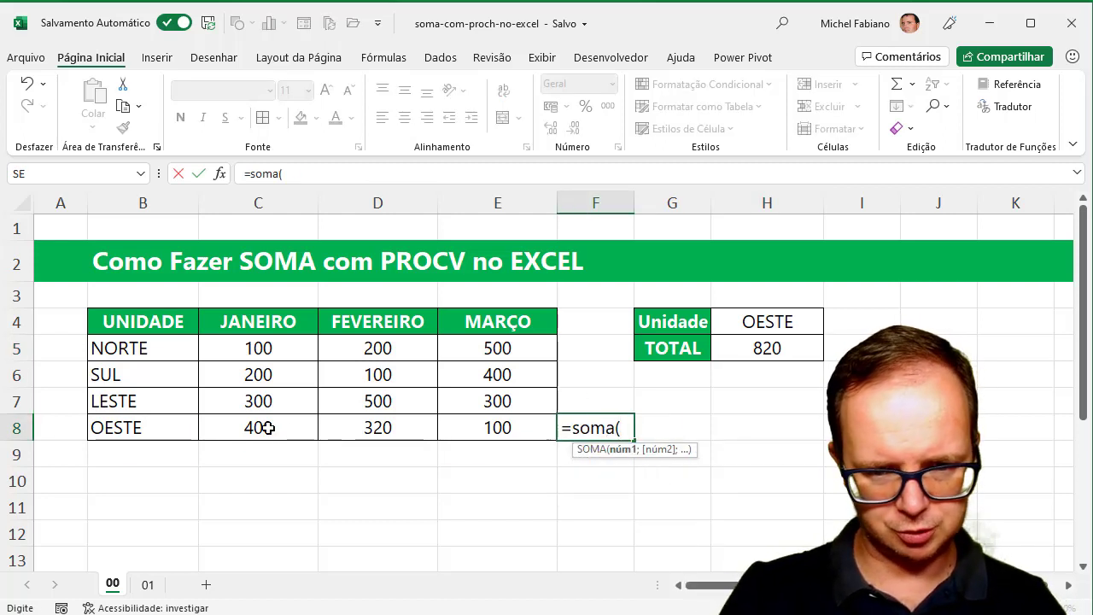
left_click_drag(269, 427, 470, 435)
type(")")
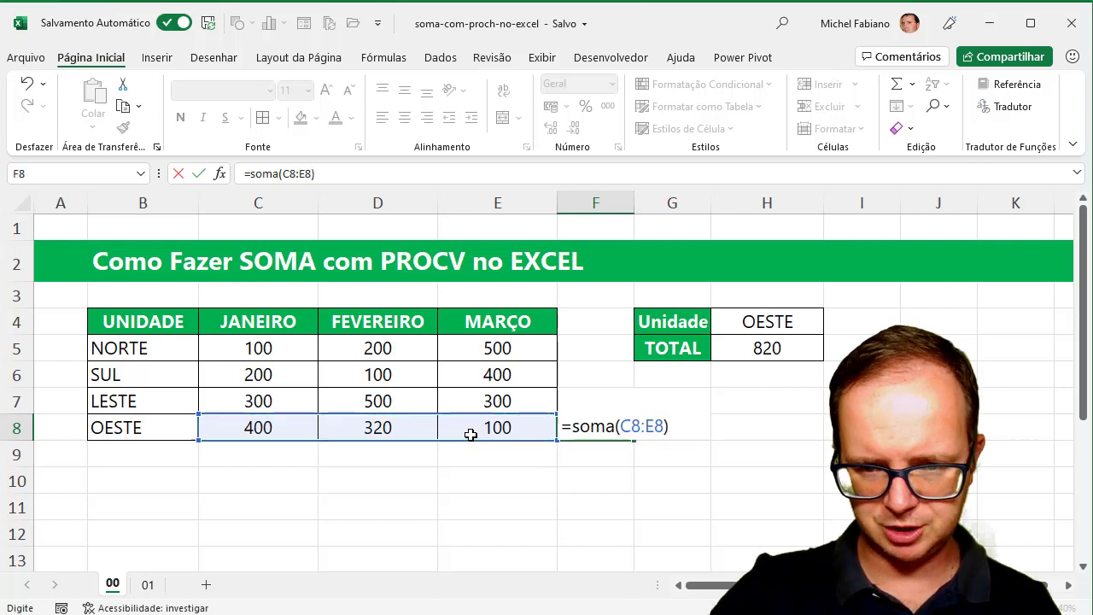
key("Return")
left_click(574, 433)
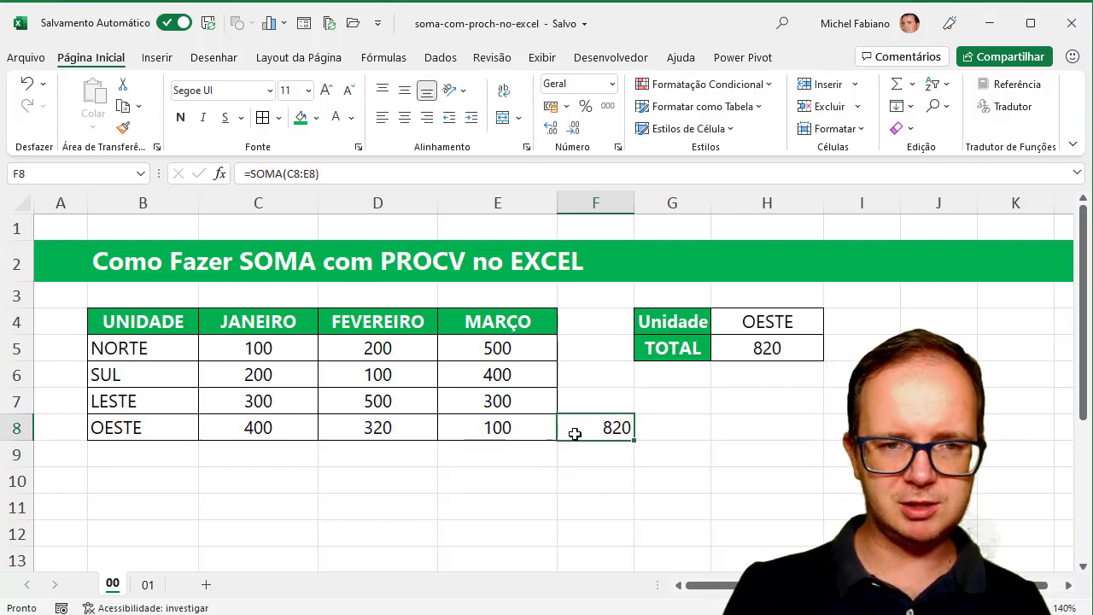
Step: Switch the unit in H4 to SUL
left_click(800, 327)
left_click(831, 325)
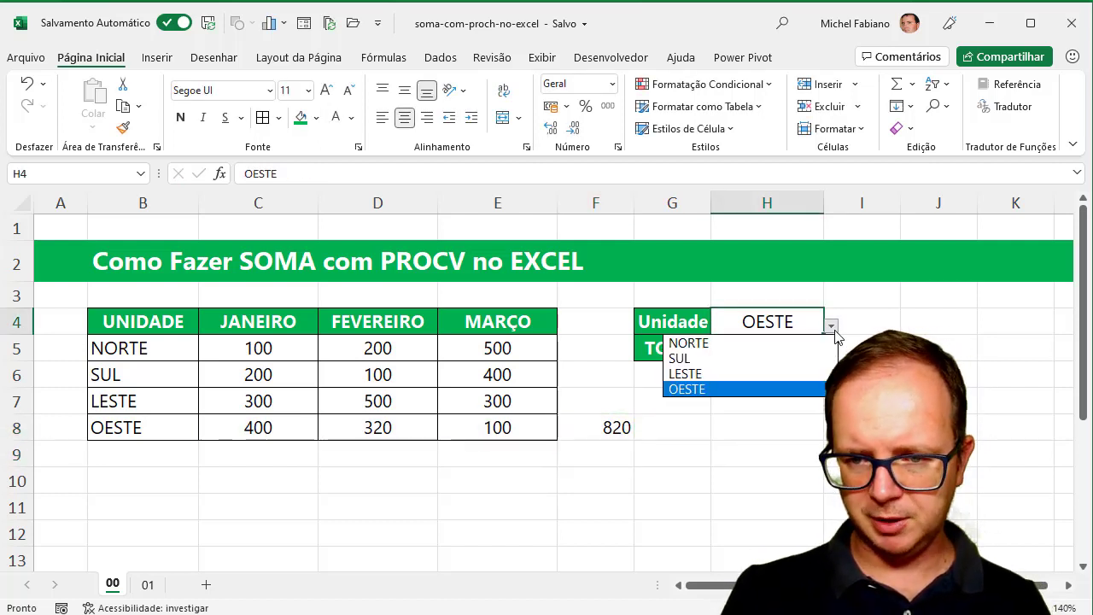
left_click(806, 360)
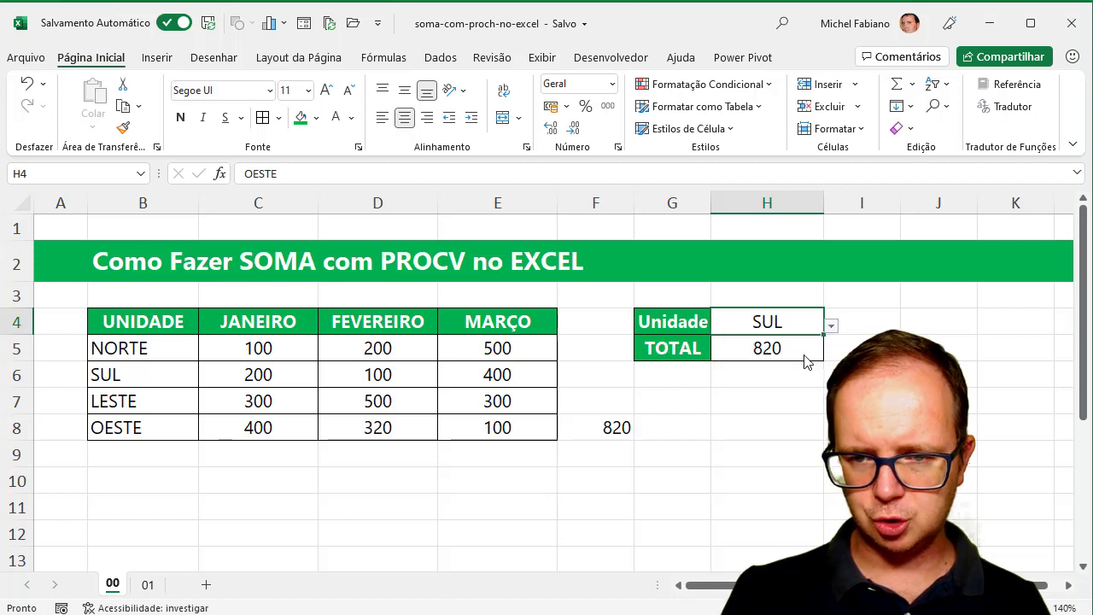
Step: Move the check sum to F6 and change it to =SOMA(C6:E6), giving 700
left_click(606, 429)
left_click_drag(614, 444, 602, 373)
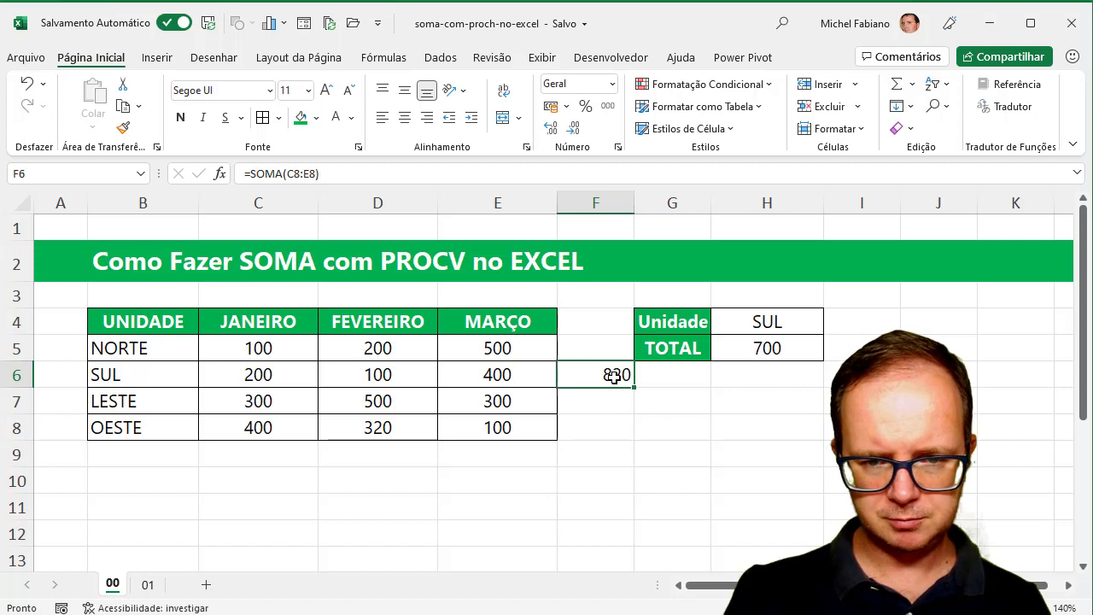
double_click(614, 377)
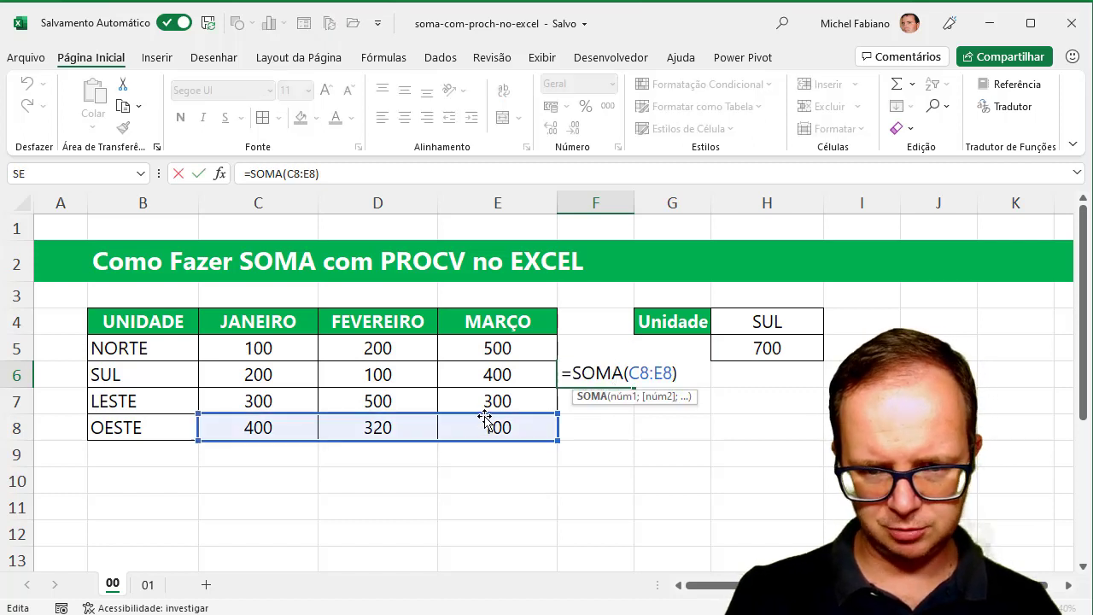
left_click_drag(484, 416, 488, 380)
key("Return")
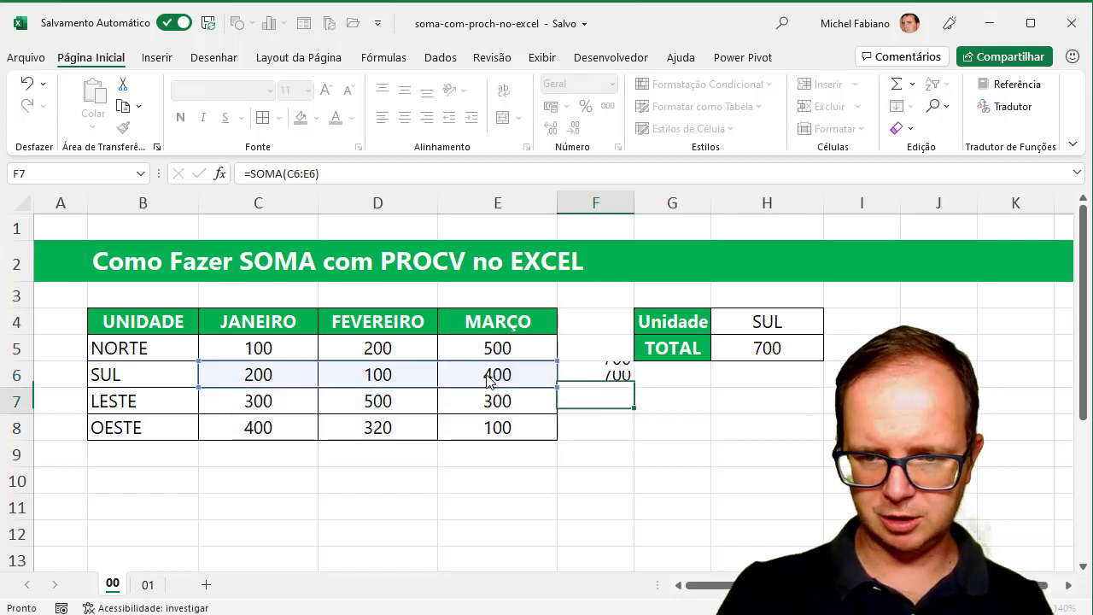
left_click(611, 376)
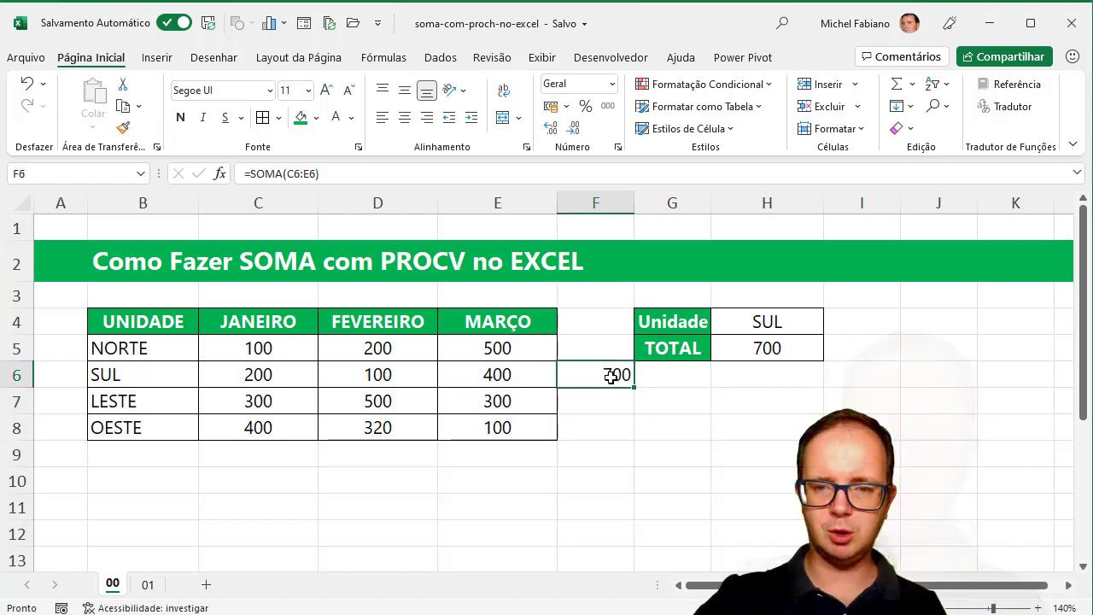
left_click(794, 349)
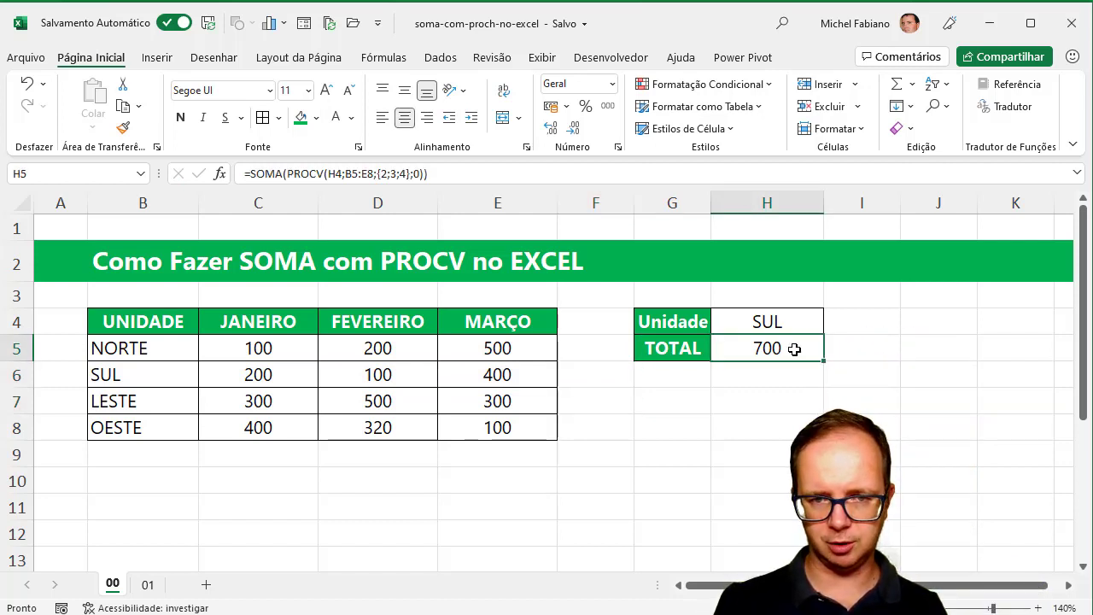
double_click(794, 350)
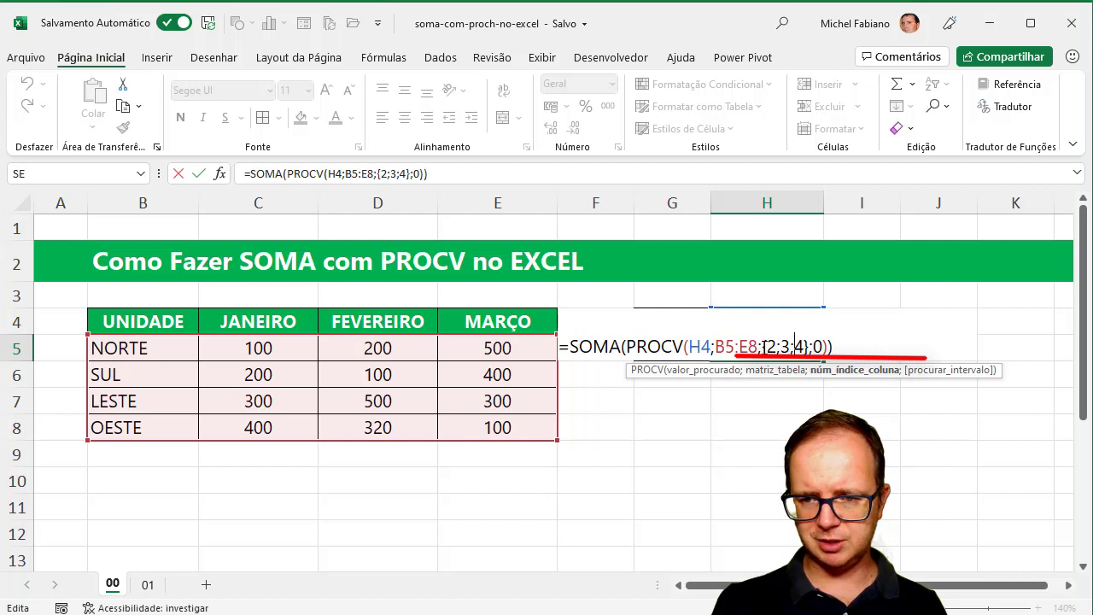
left_click_drag(803, 346, 807, 347)
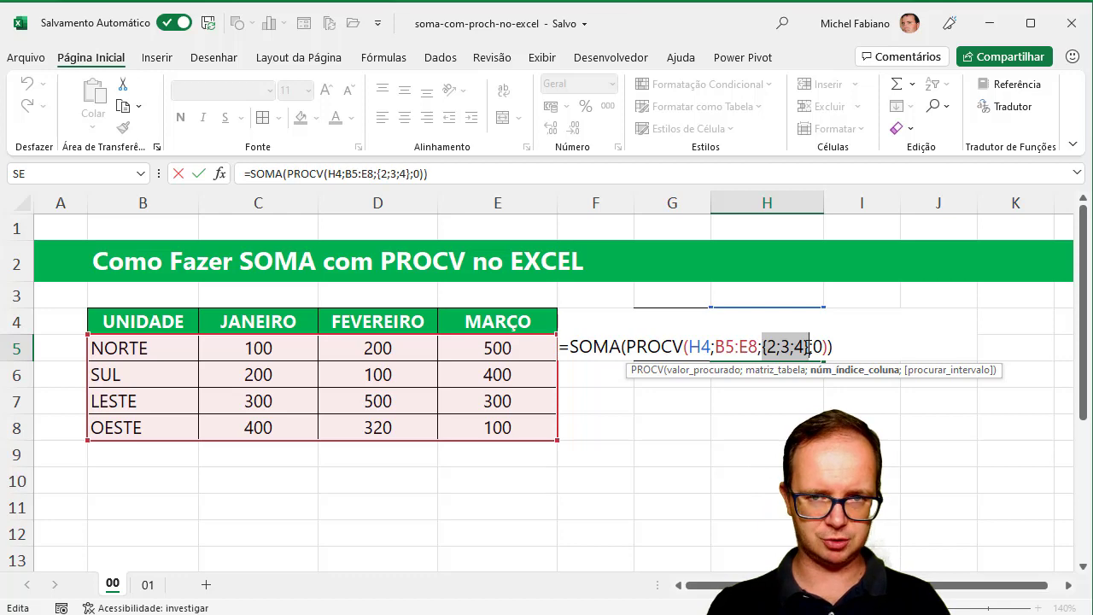
key("Return")
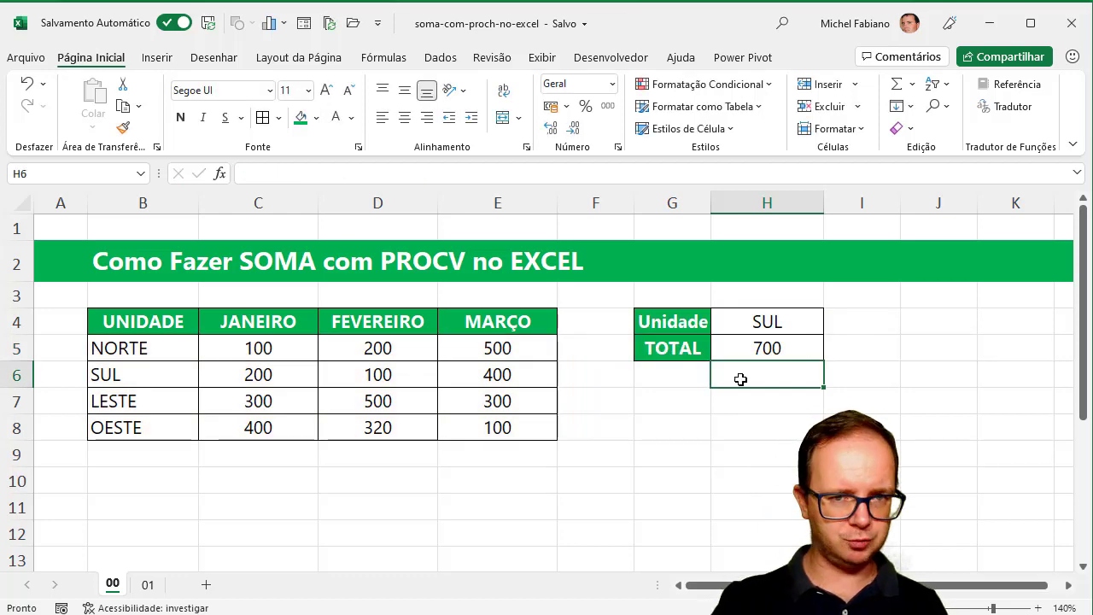
Step: On sheet 01, cycle H4's month through JANEIRO, FEVEREIRO and MARÇO, ending on MARÇO with TOTAL 1300
left_click(158, 586)
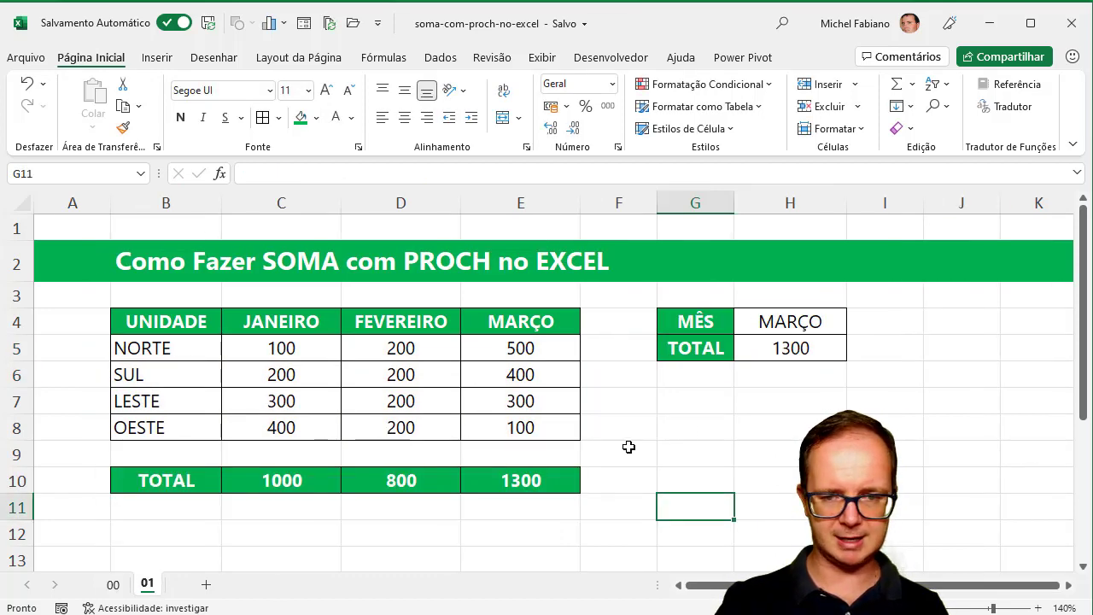
left_click(838, 324)
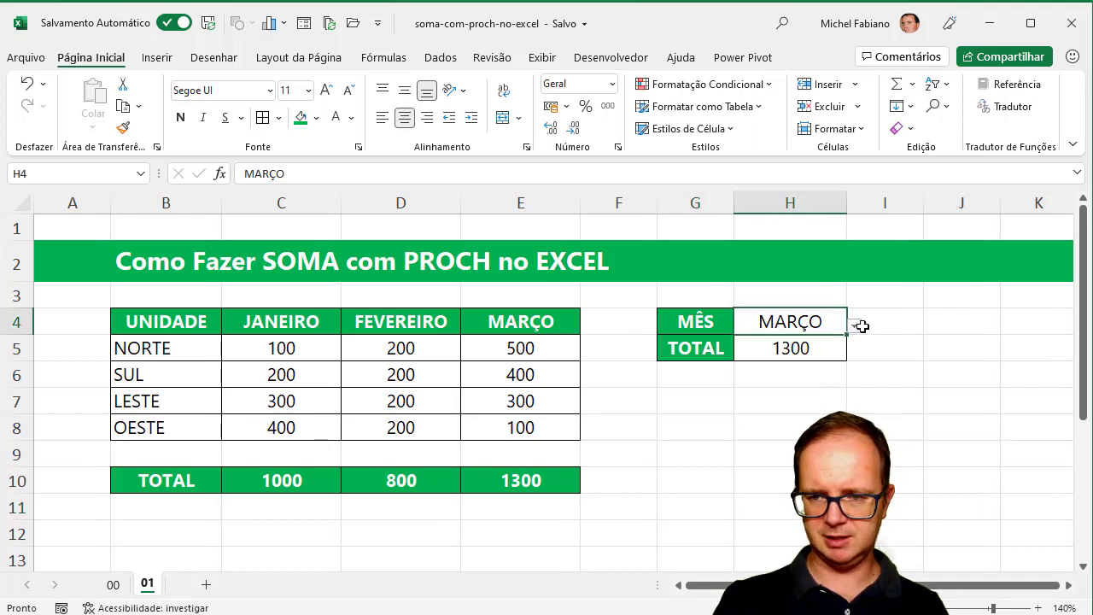
left_click(855, 326)
left_click(842, 345)
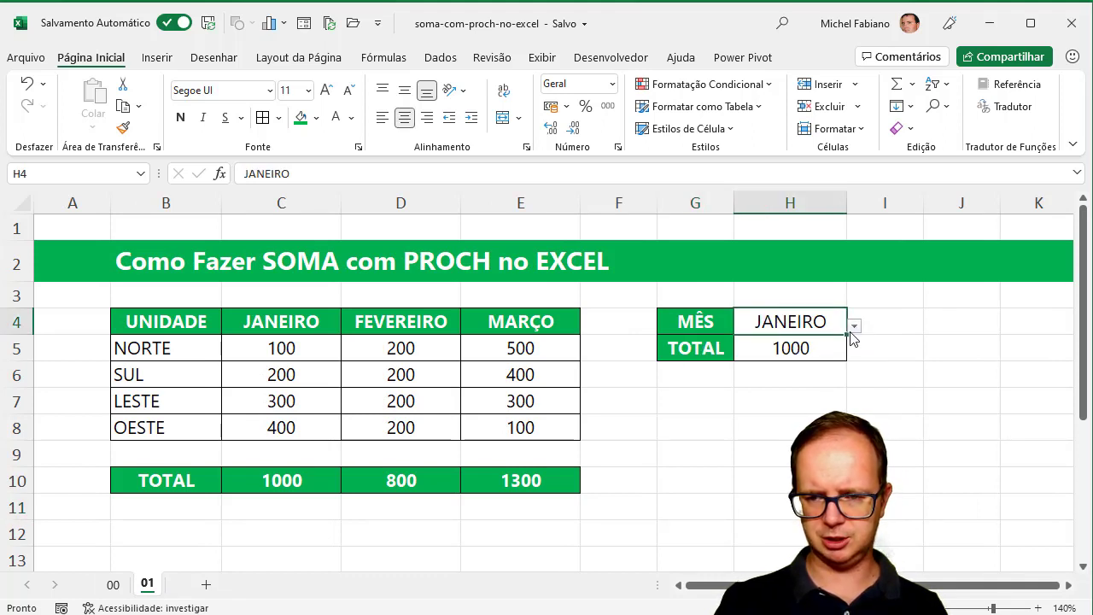
left_click(854, 326)
left_click(828, 355)
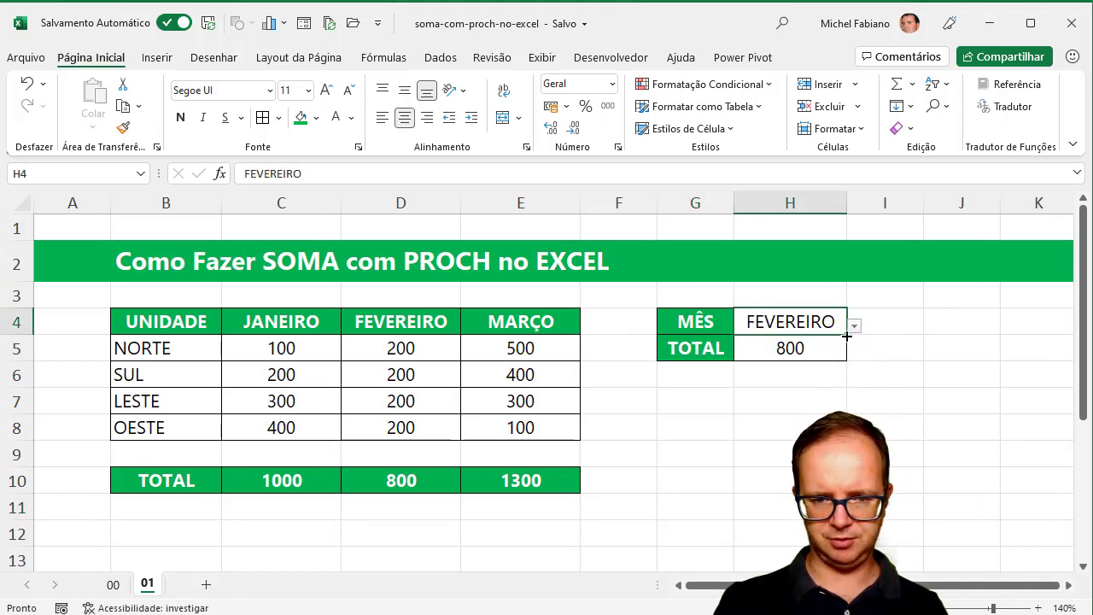
left_click(853, 326)
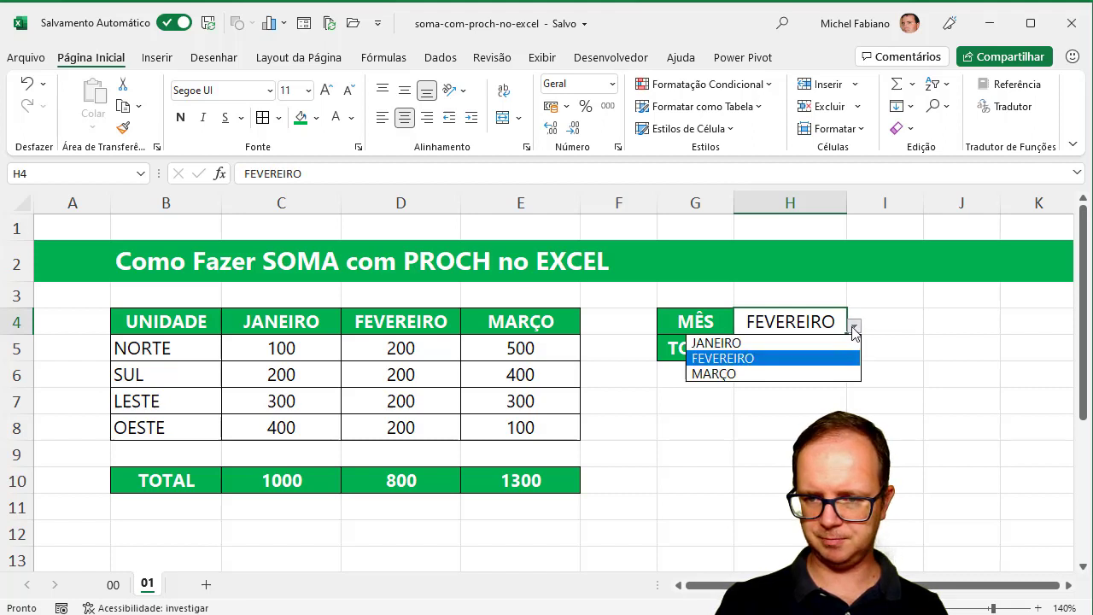
left_click(825, 372)
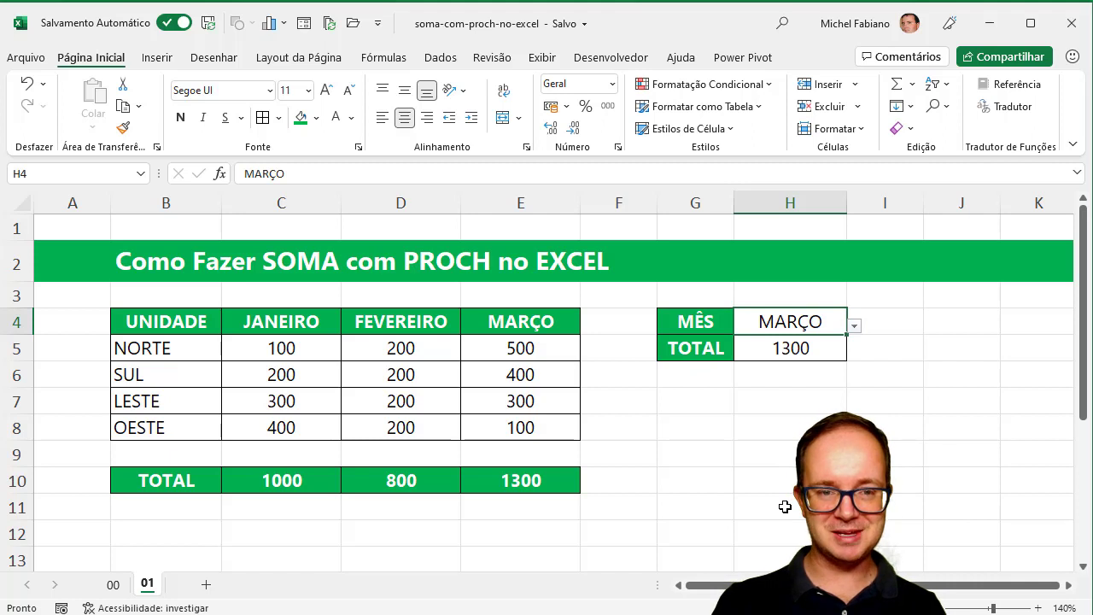
left_click(803, 348)
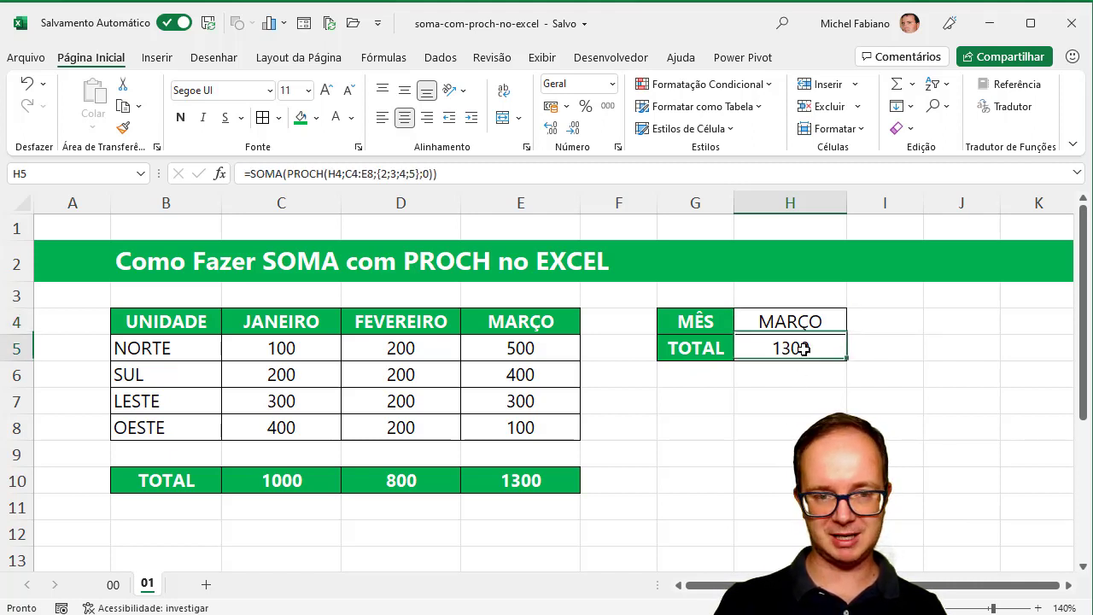
Step: Delete the =SOMA(PROCH(...)) formula from H5, leaving it blank
key("Delete")
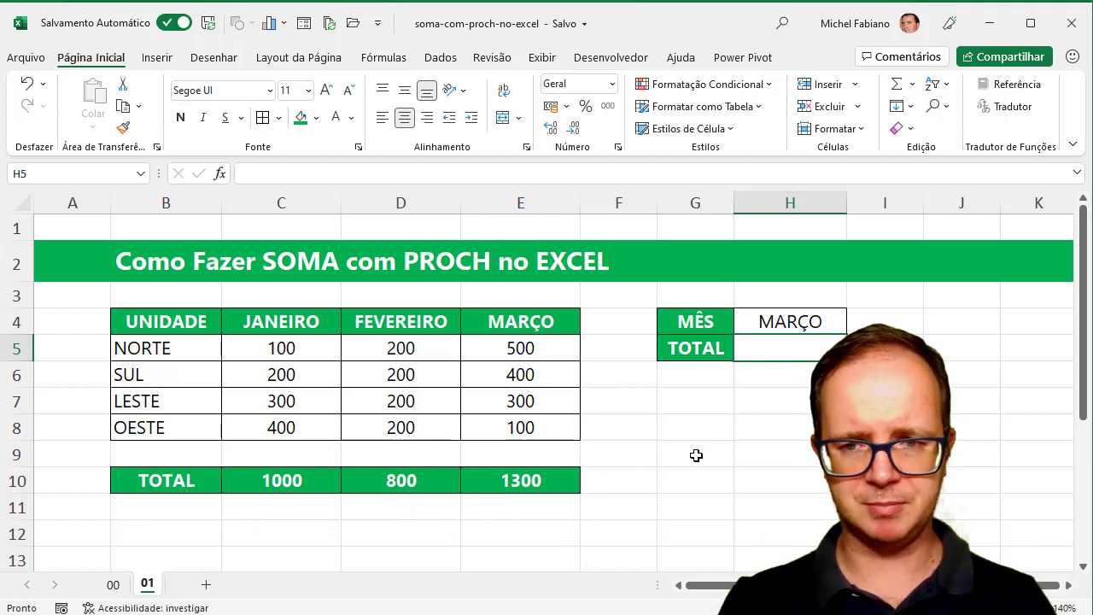
Step: Clear all data validation from H4 with Limpar tudo, then delete its MARÇO value
left_click(811, 323)
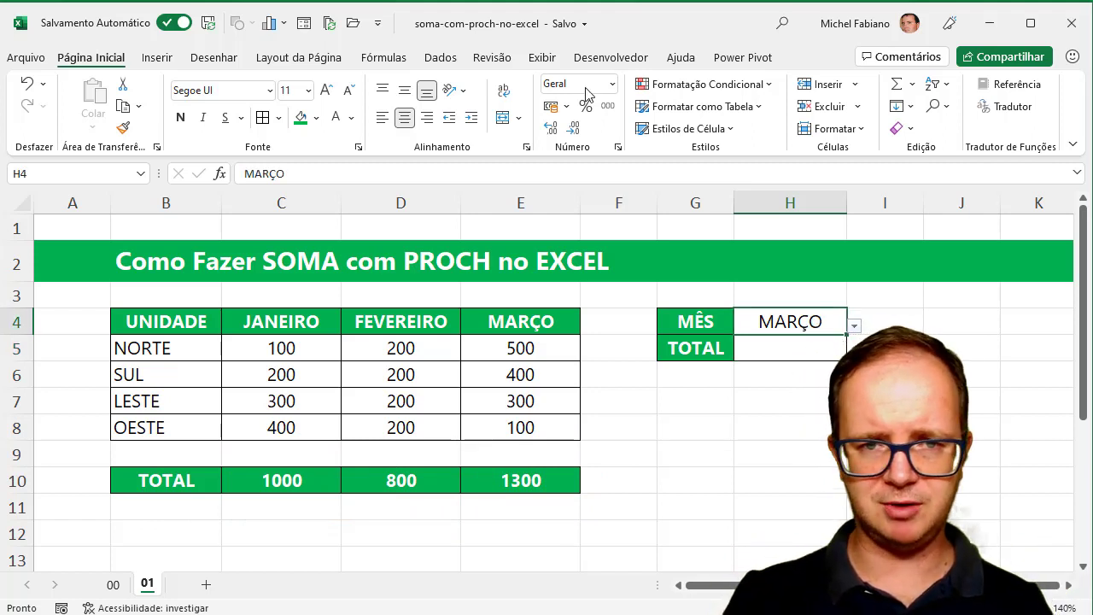
left_click(441, 57)
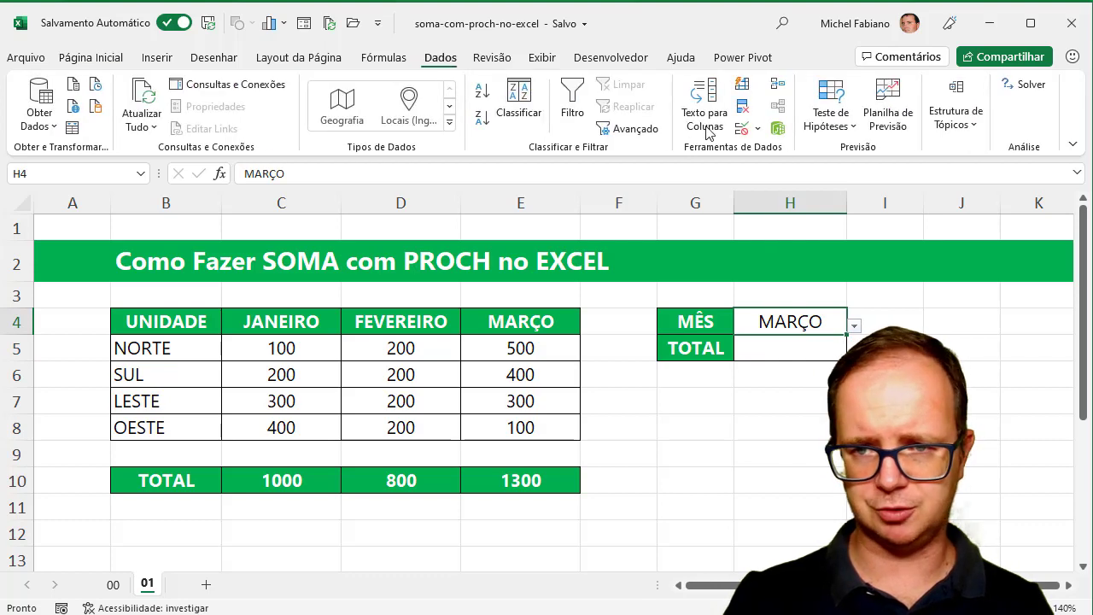
left_click(758, 128)
left_click(780, 154)
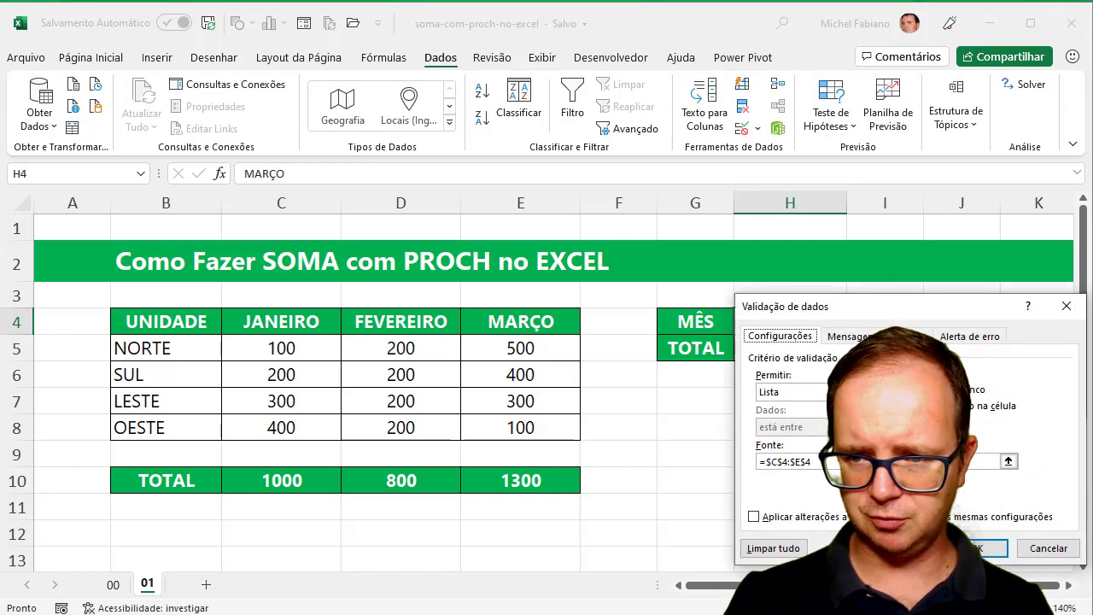
left_click(773, 548)
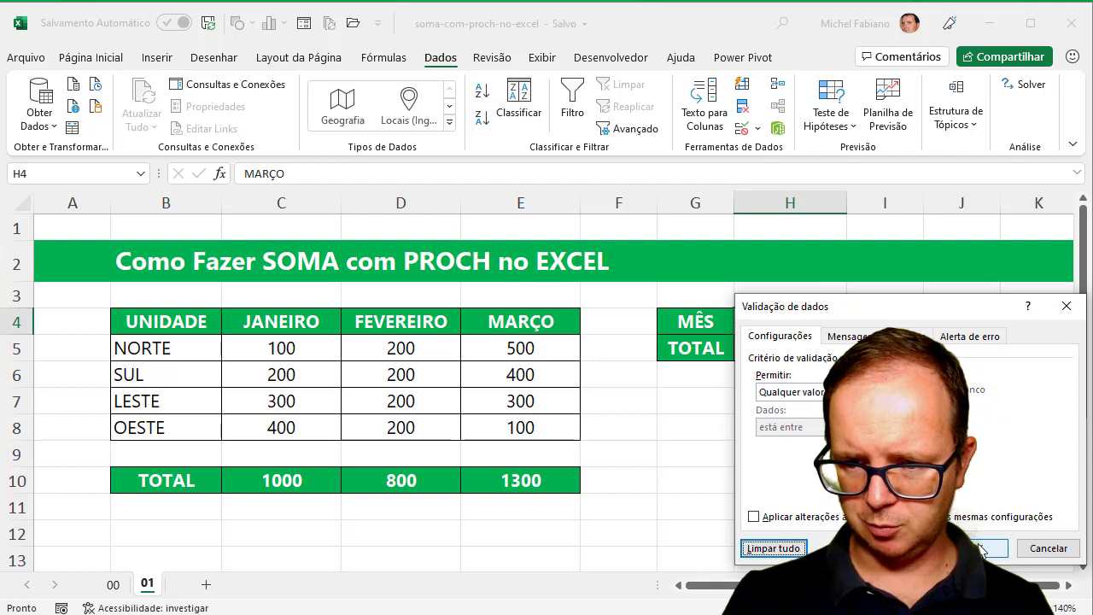
left_click(977, 543)
key("Delete")
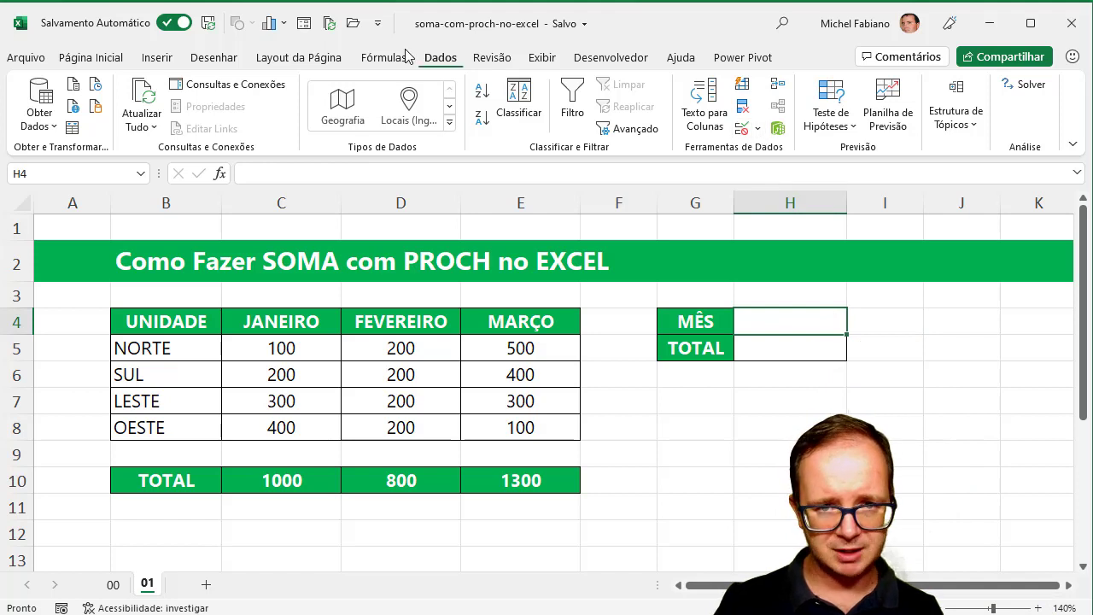
Step: Give H4 a List validation sourced from the month headers =$C$4:$E$4
left_click(758, 131)
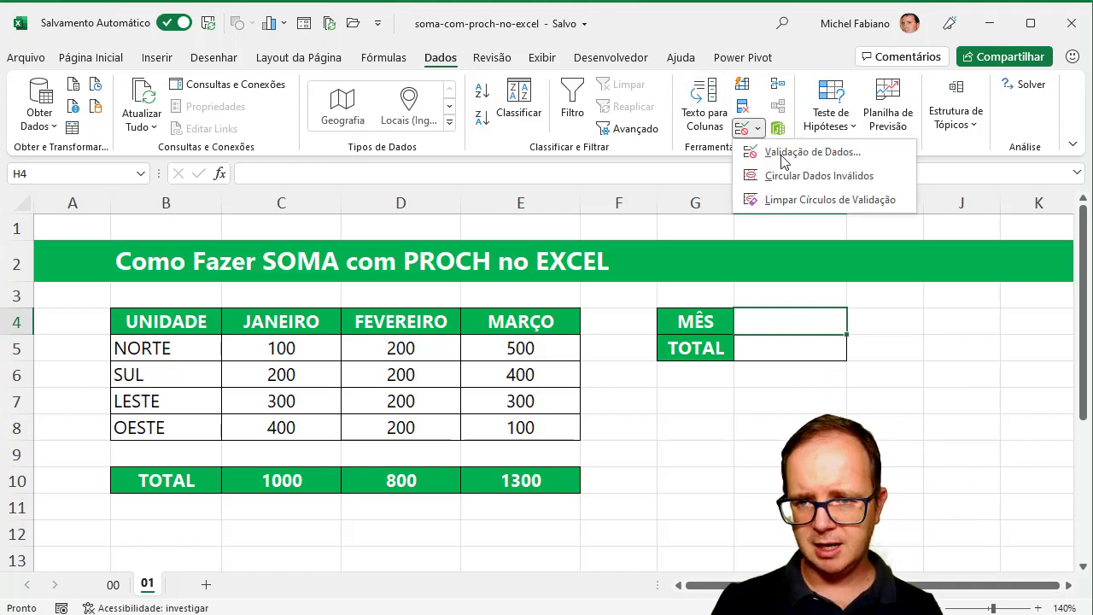
left_click(794, 220)
left_click(873, 395)
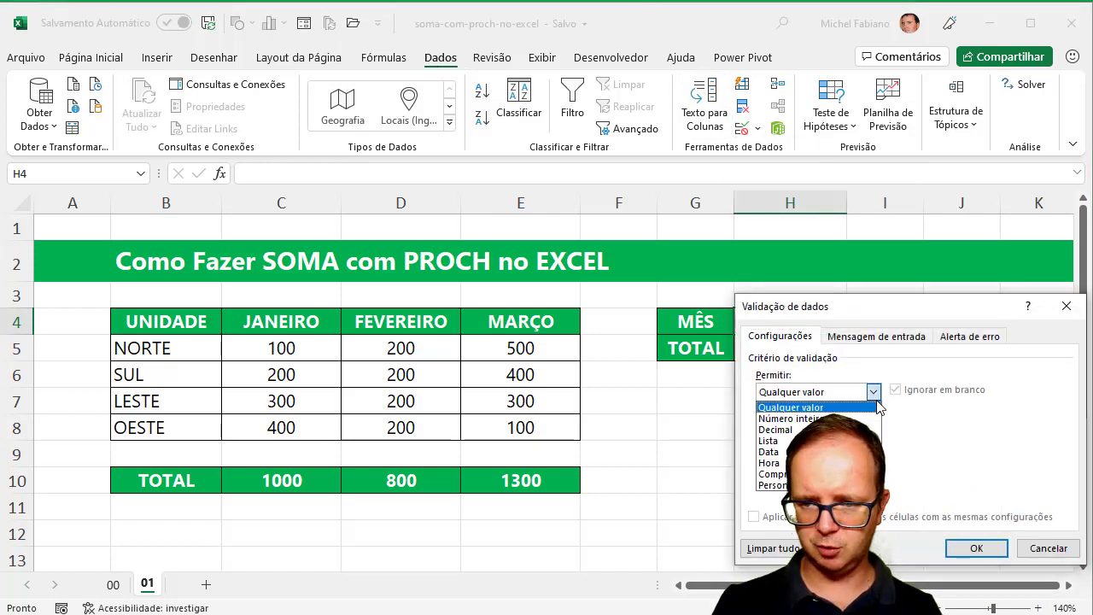
left_click(871, 309)
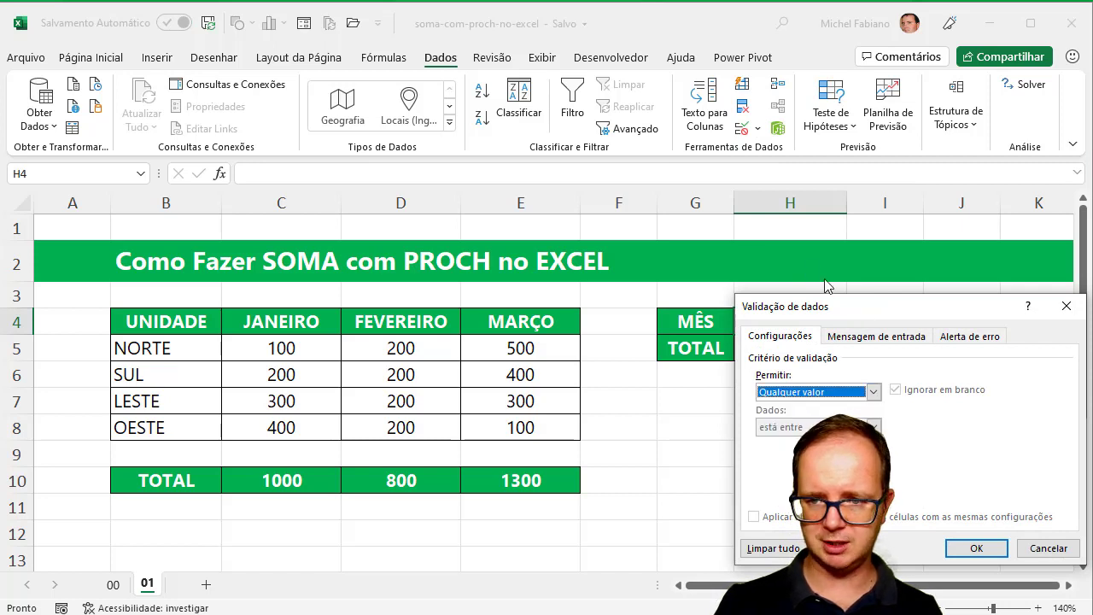
left_click_drag(854, 314, 346, 69)
left_click(363, 145)
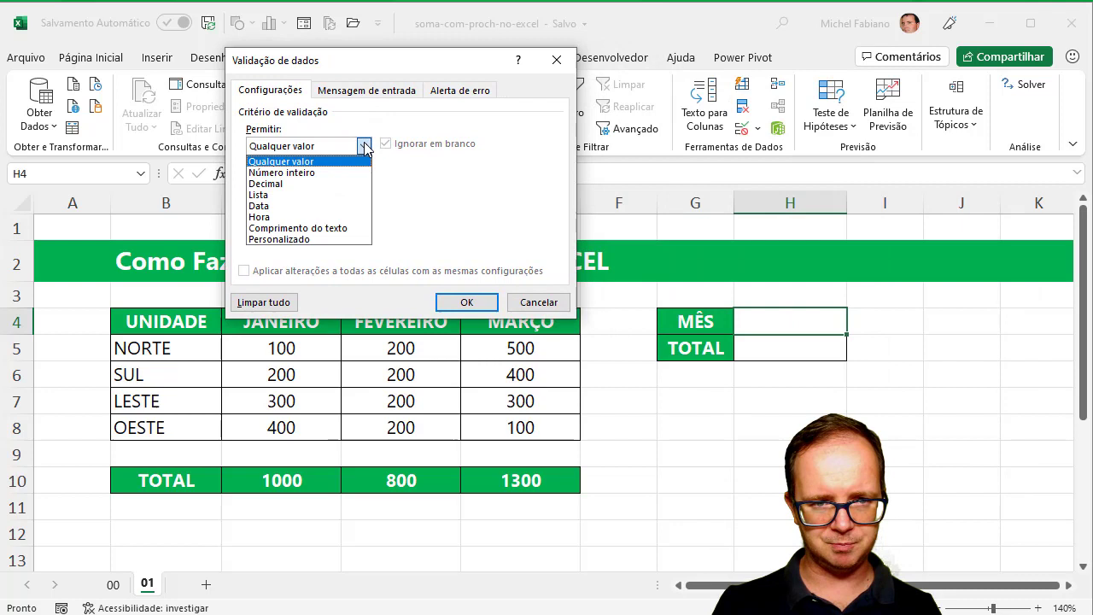
left_click(309, 195)
left_click(333, 216)
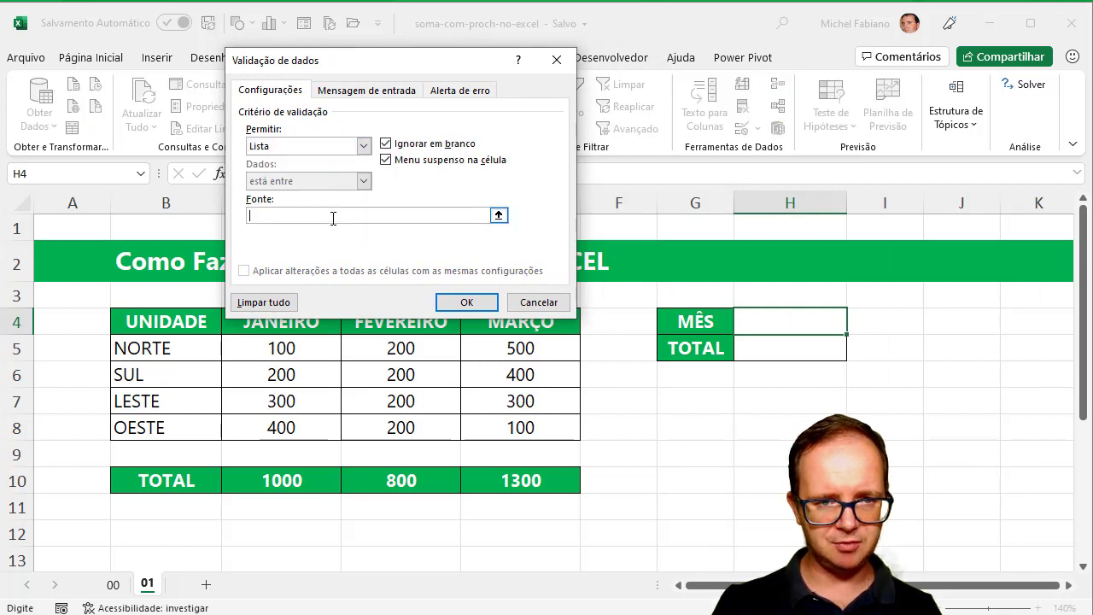
left_click_drag(269, 327, 536, 326)
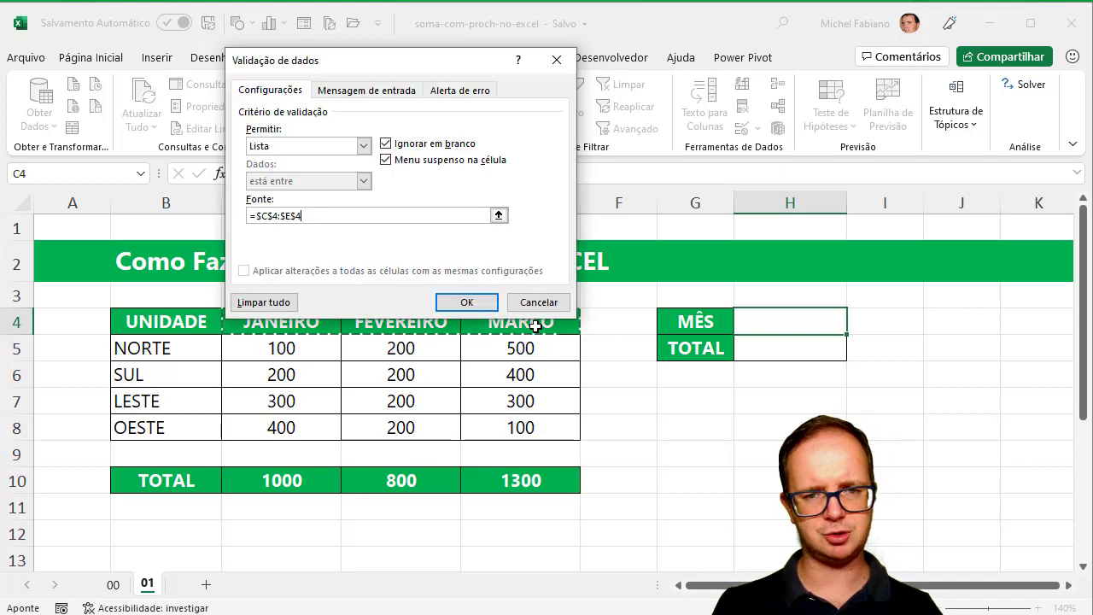
left_click(466, 302)
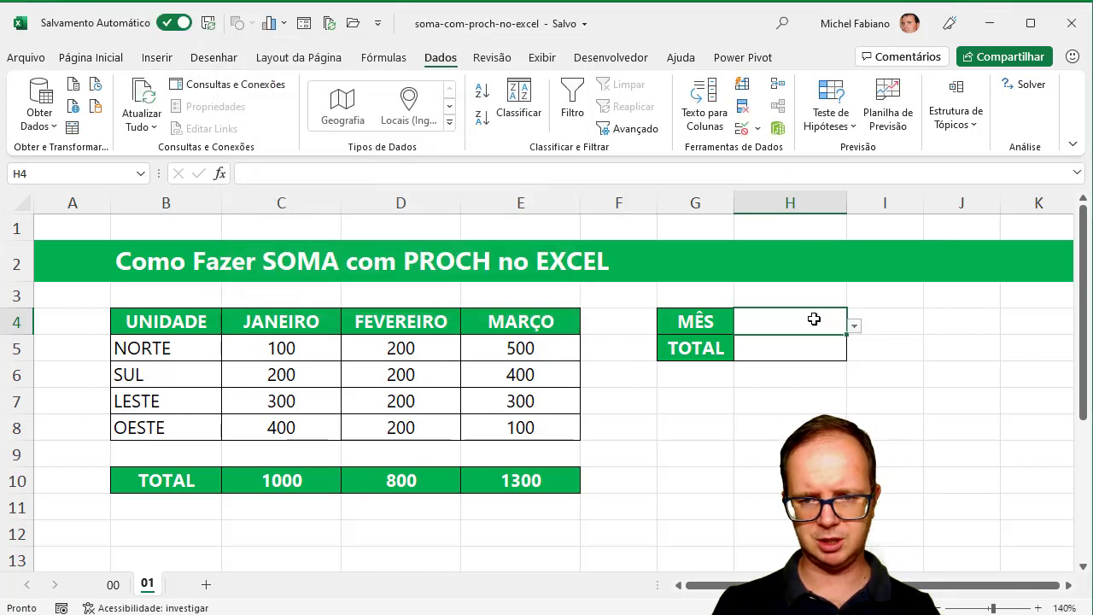
left_click(853, 326)
Step: Set the month in H4 to JANEIRO after briefly choosing FEVEREIRO
left_click(806, 357)
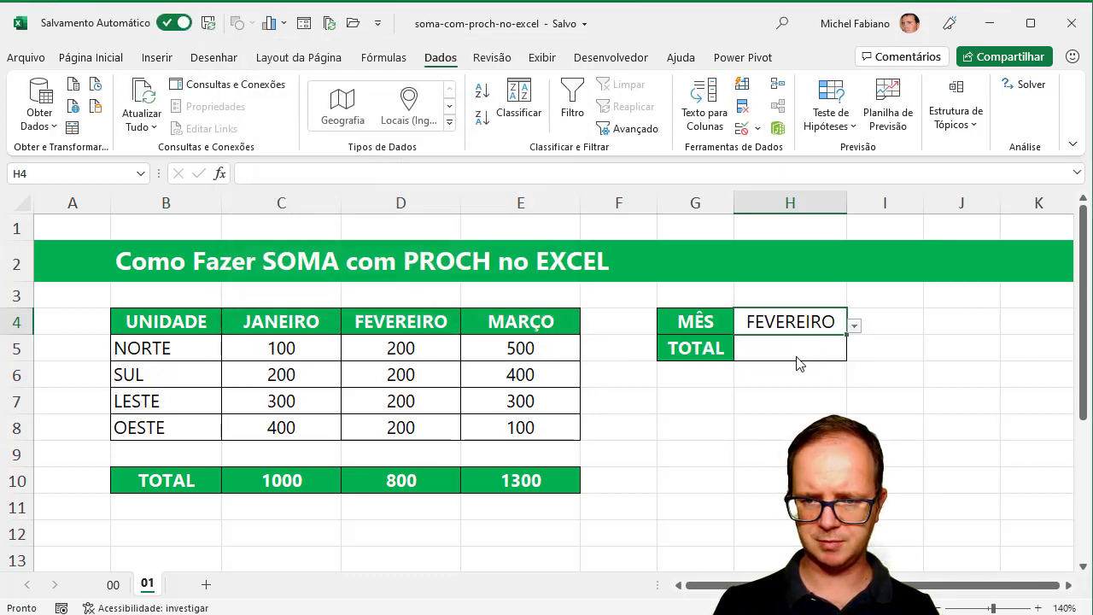
left_click(855, 328)
left_click(832, 343)
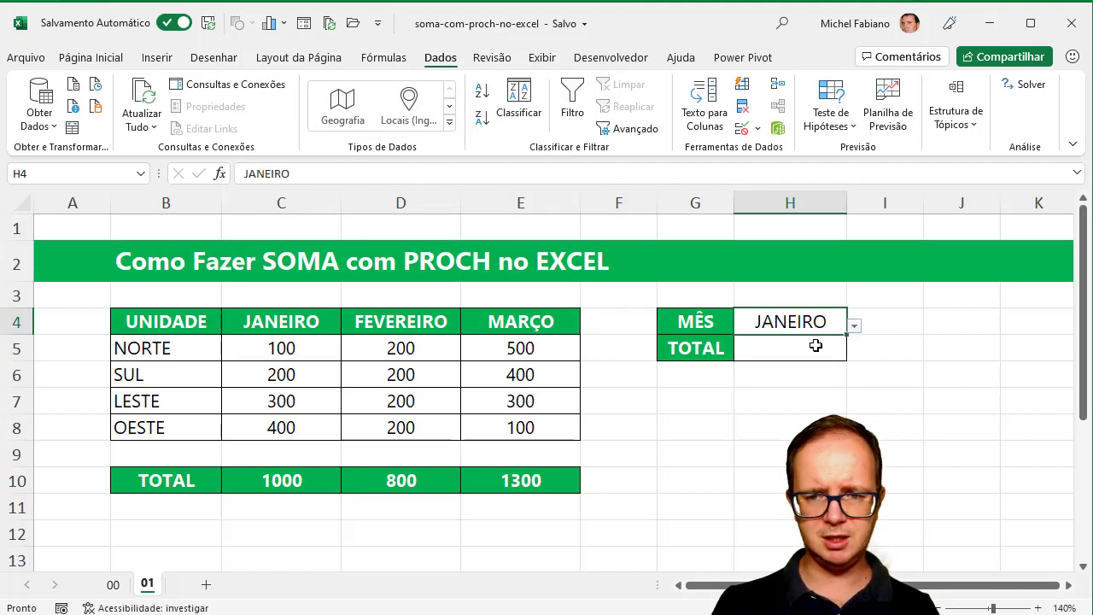
left_click(813, 346)
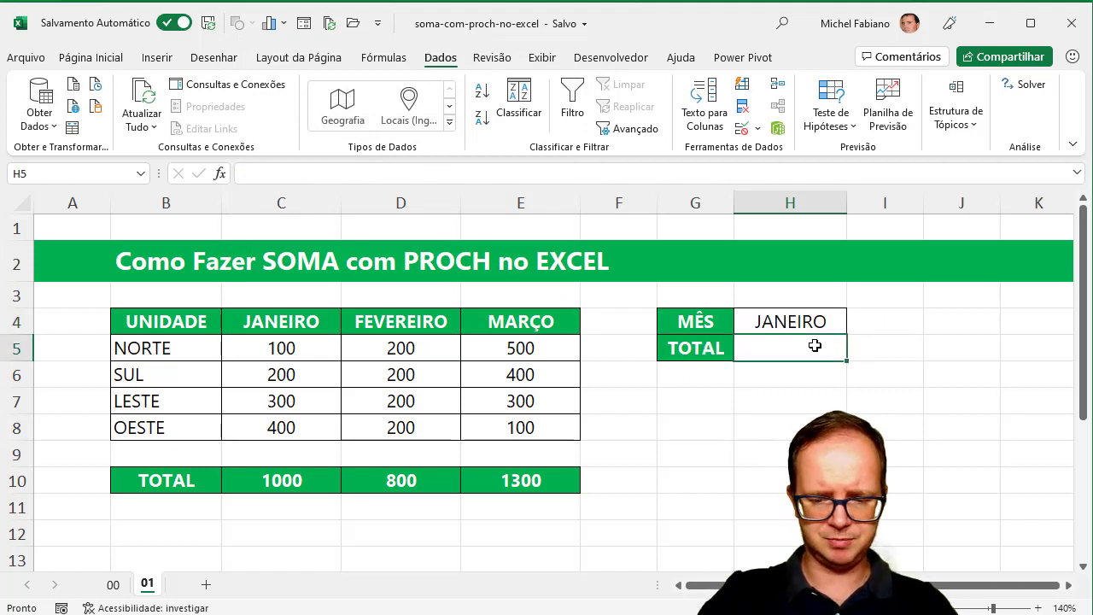
Step: Enter =PROCH(H4;C4:E8;1;0) in H5, returning JANEIRO
type("=proc")
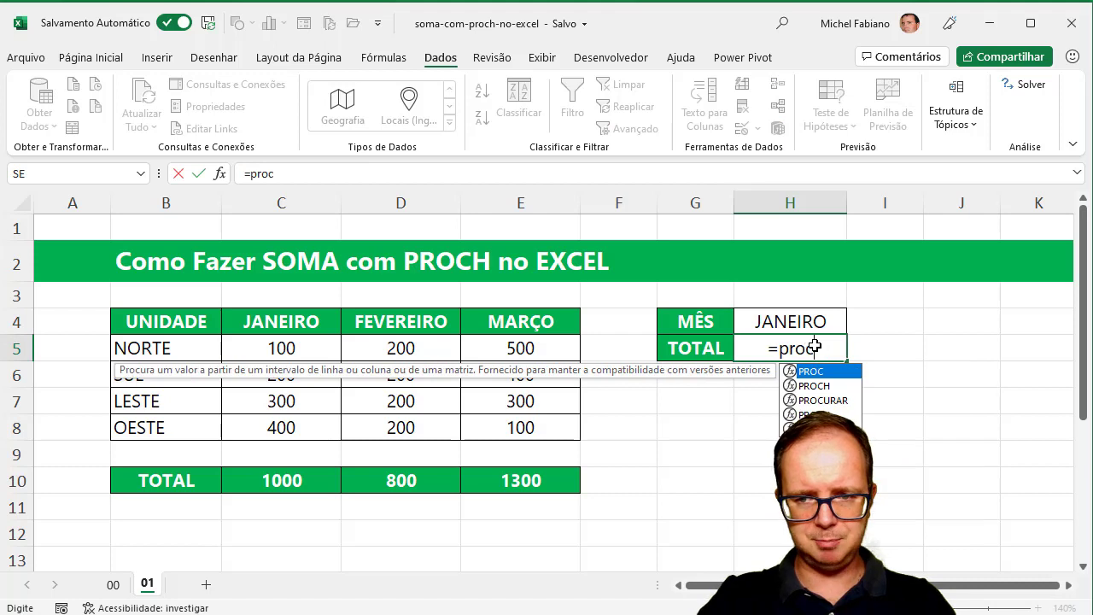
type("h")
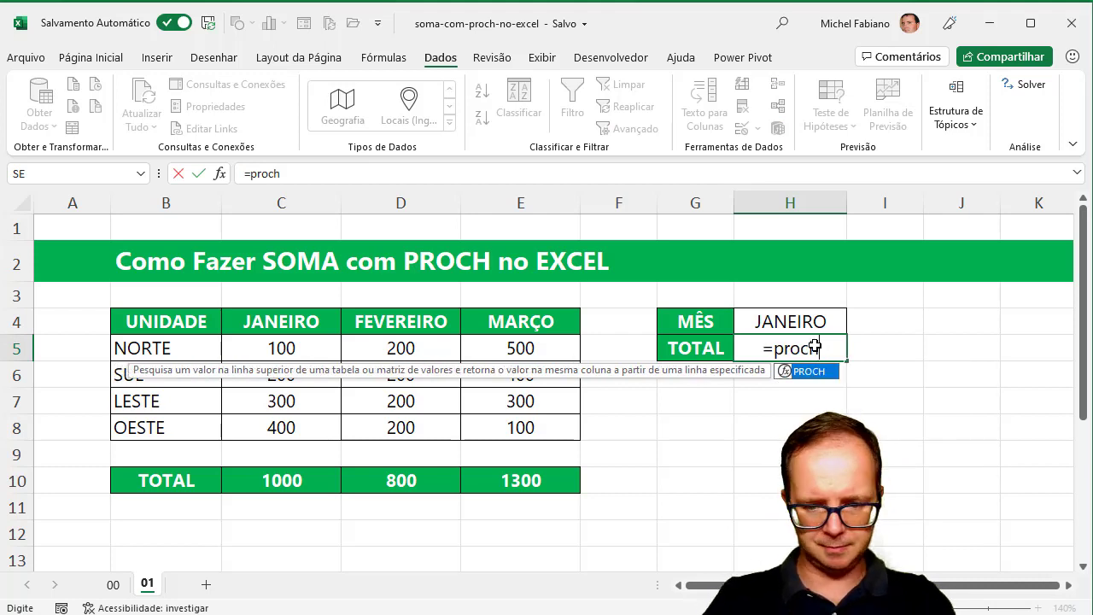
type("(")
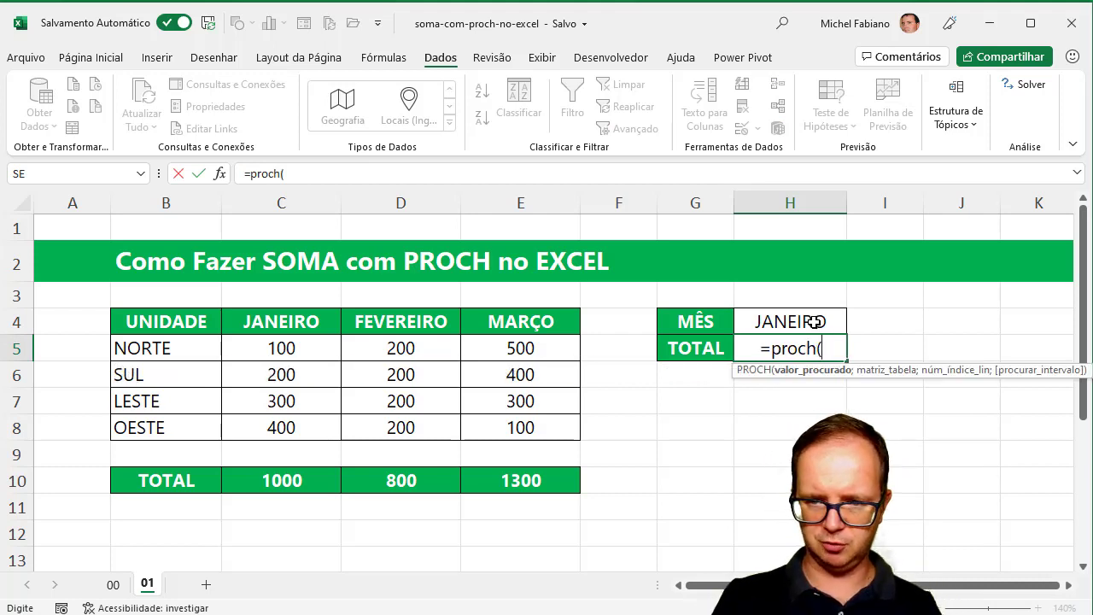
left_click(815, 321)
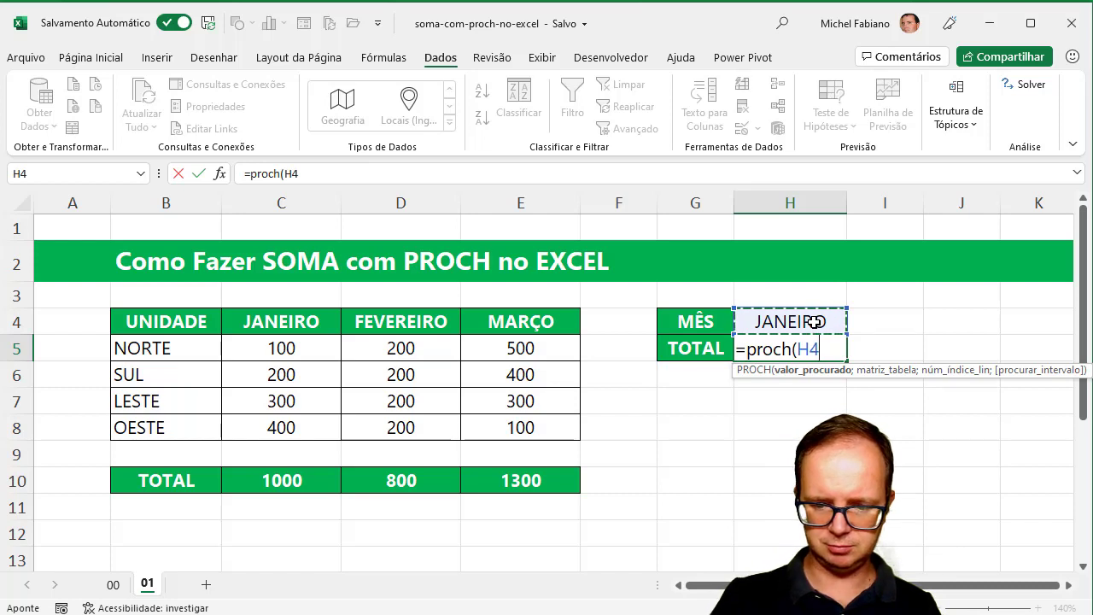
type(";")
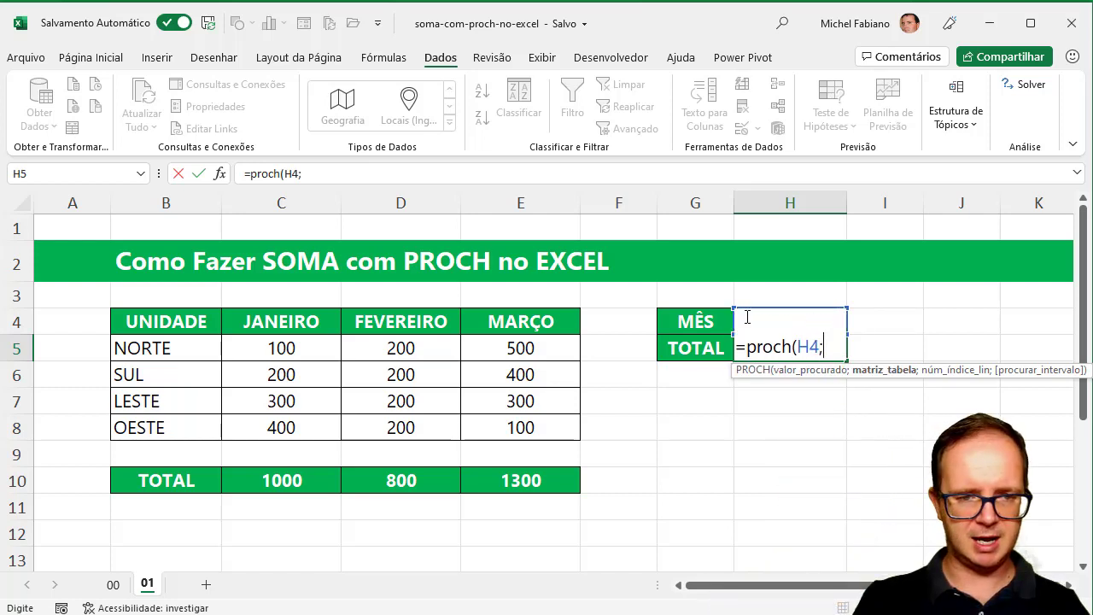
left_click_drag(284, 321, 507, 428)
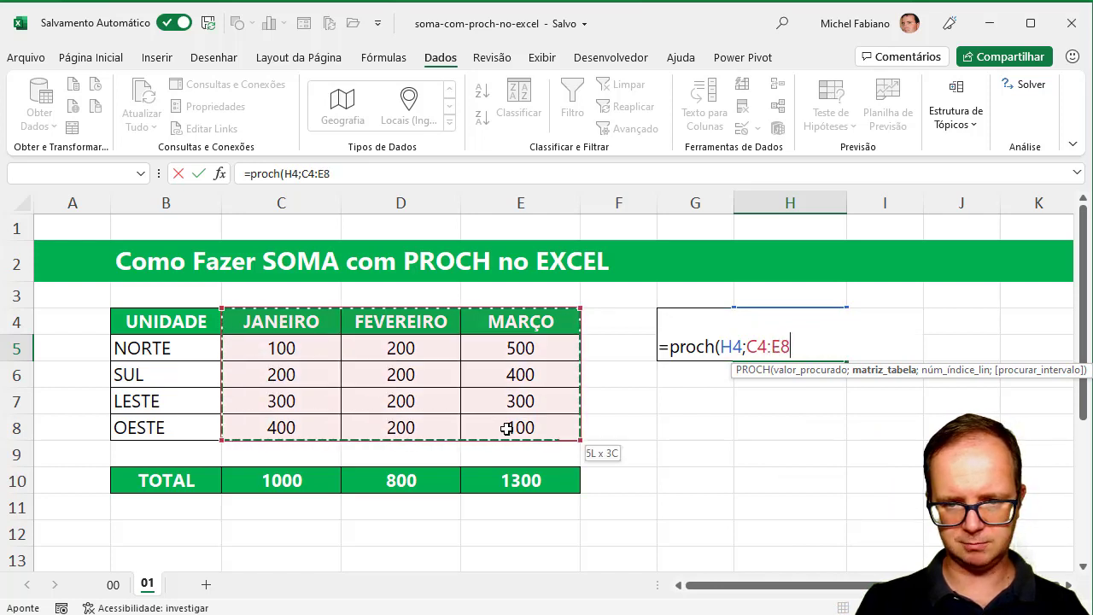
type(";")
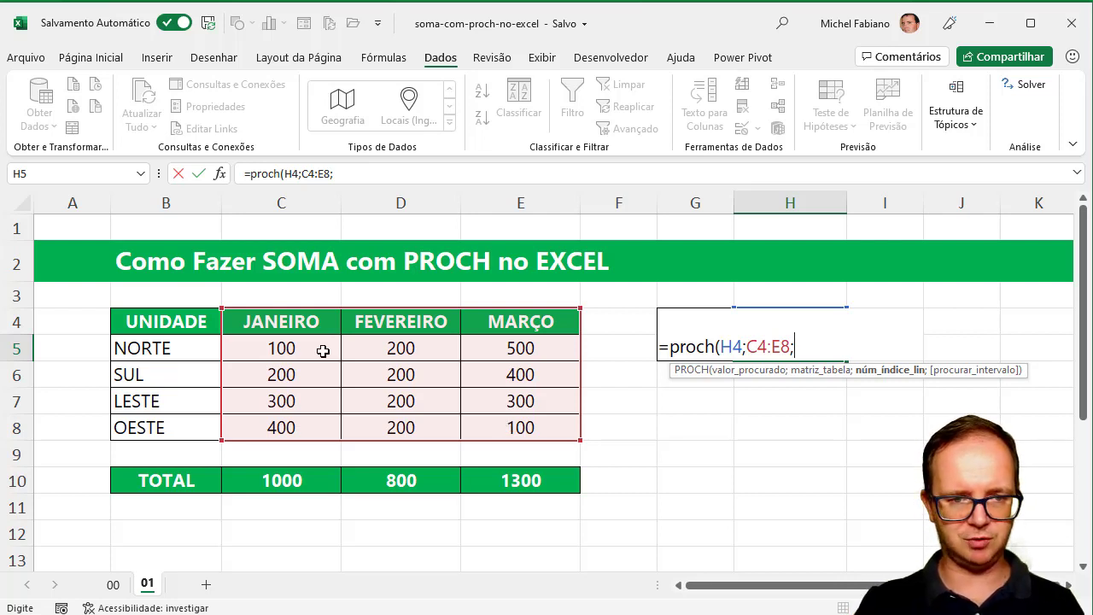
type("1")
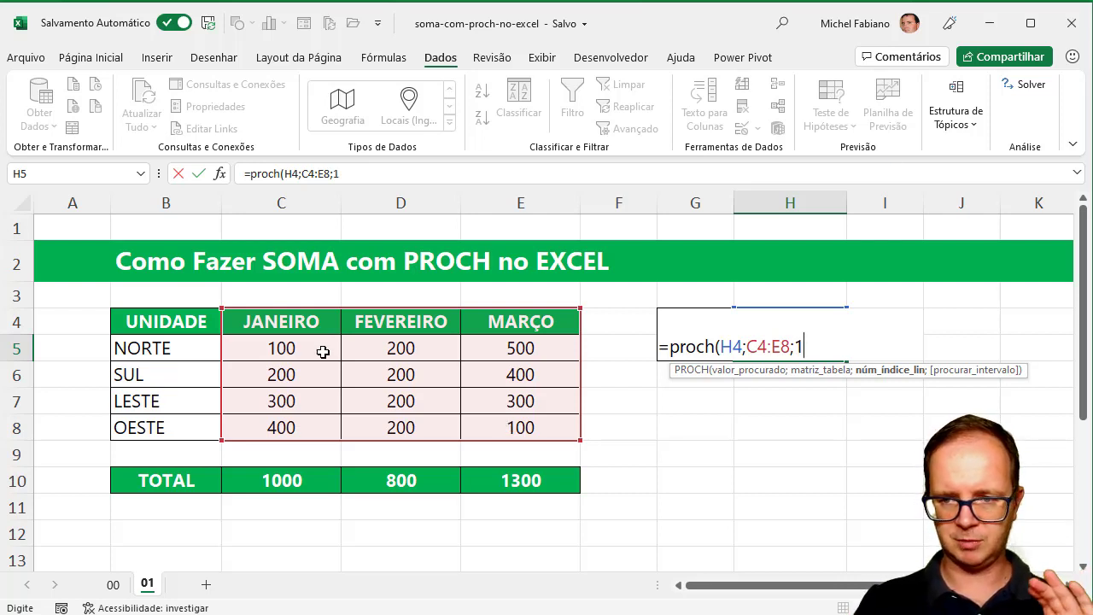
type(";0)")
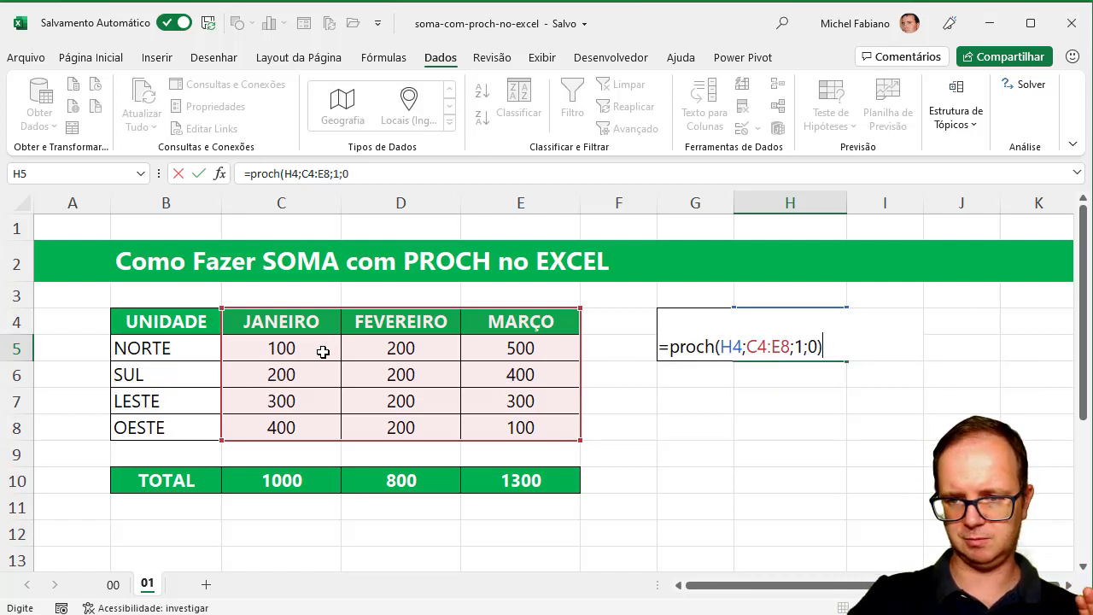
key("Return")
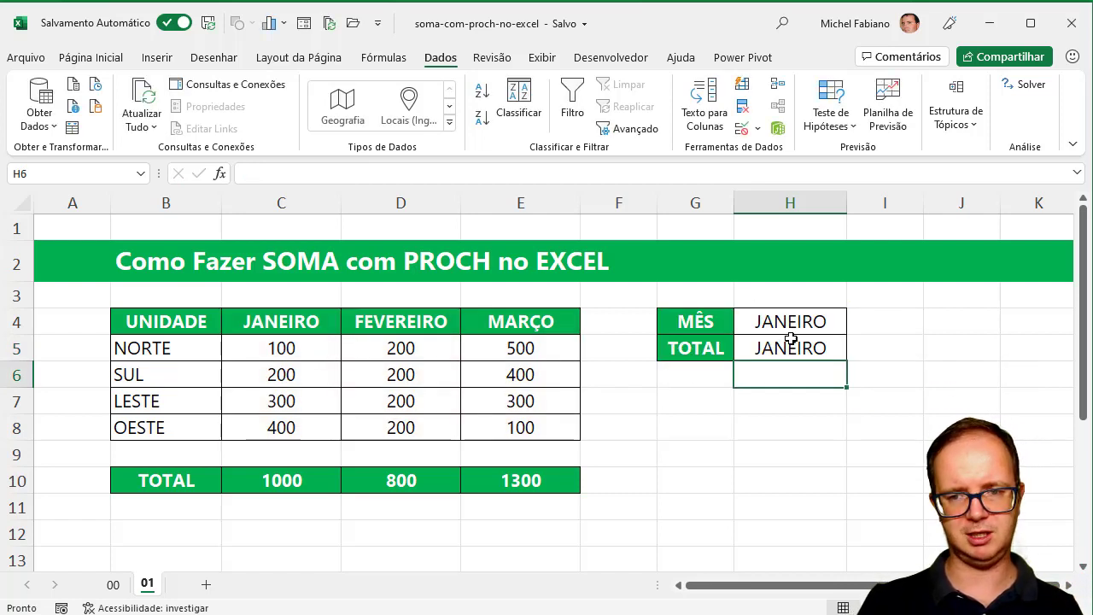
Step: Change the PROCH row index in H5 to 2, then to 3
double_click(790, 341)
left_click(815, 346)
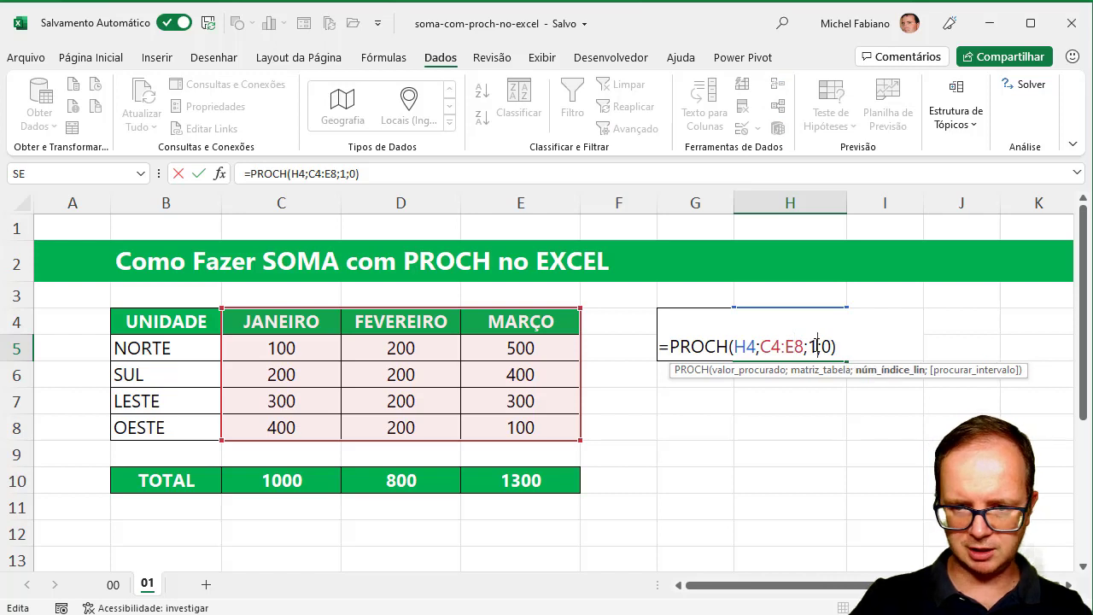
key("BackSpace")
type("2")
key("Return")
left_click(814, 344)
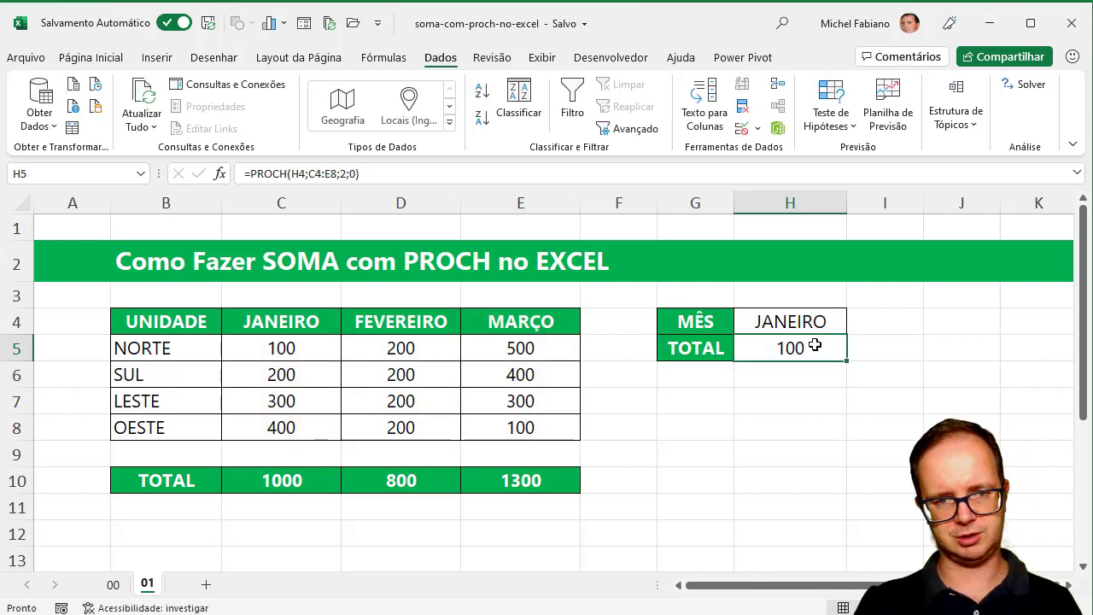
double_click(814, 344)
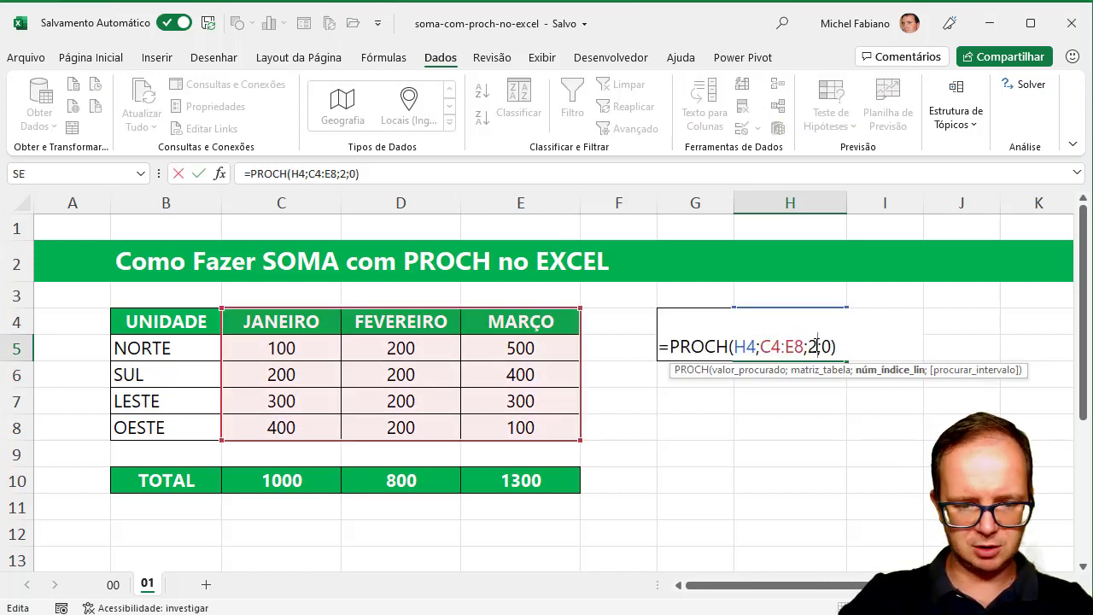
key("BackSpace")
type("3")
key("Return")
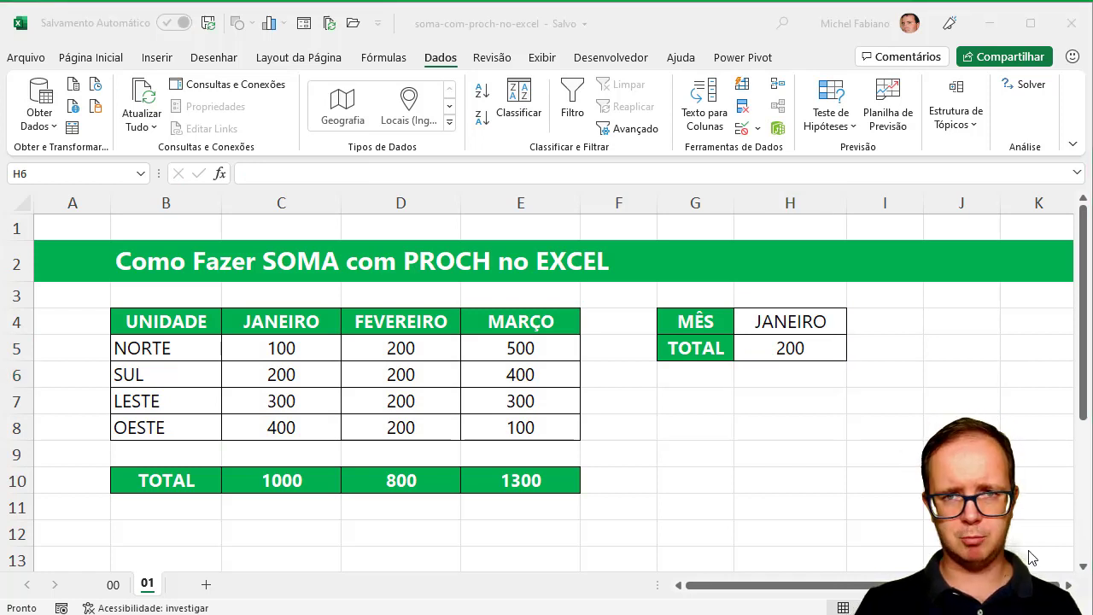
Step: Replace the row index with the array {2;3;4} so 100, 200, 300 spill down H5:H7
left_click(785, 348)
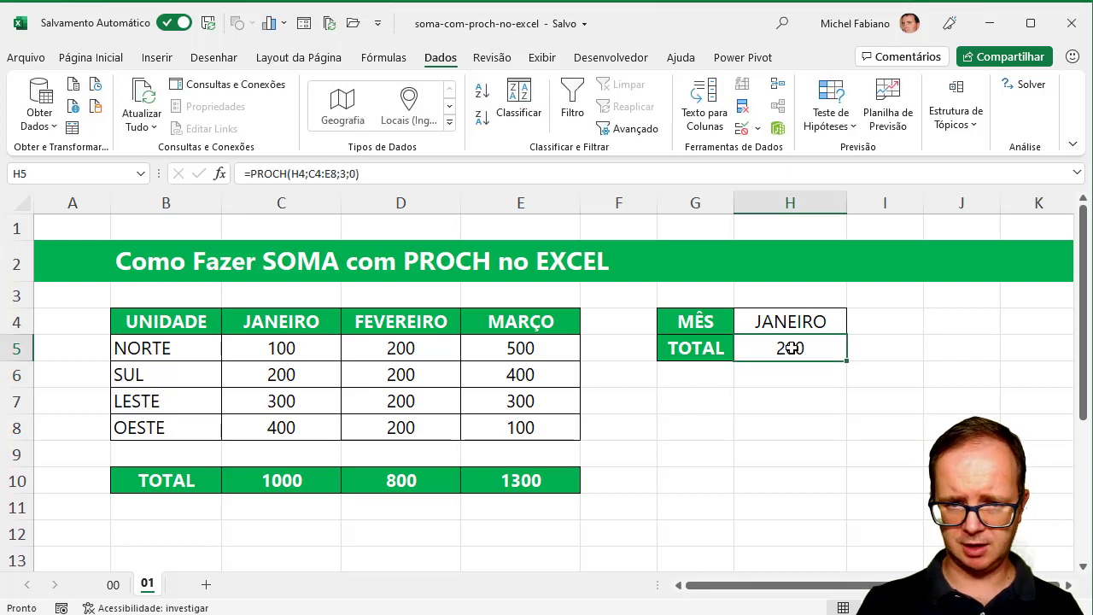
double_click(790, 347)
left_click(812, 346)
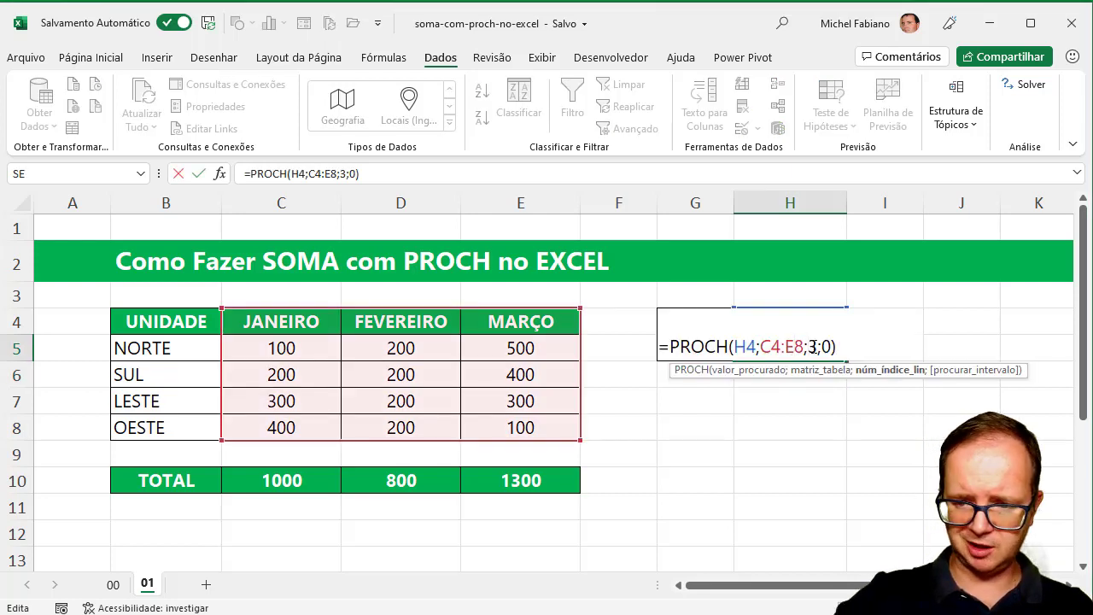
key("BackSpace")
type("{")
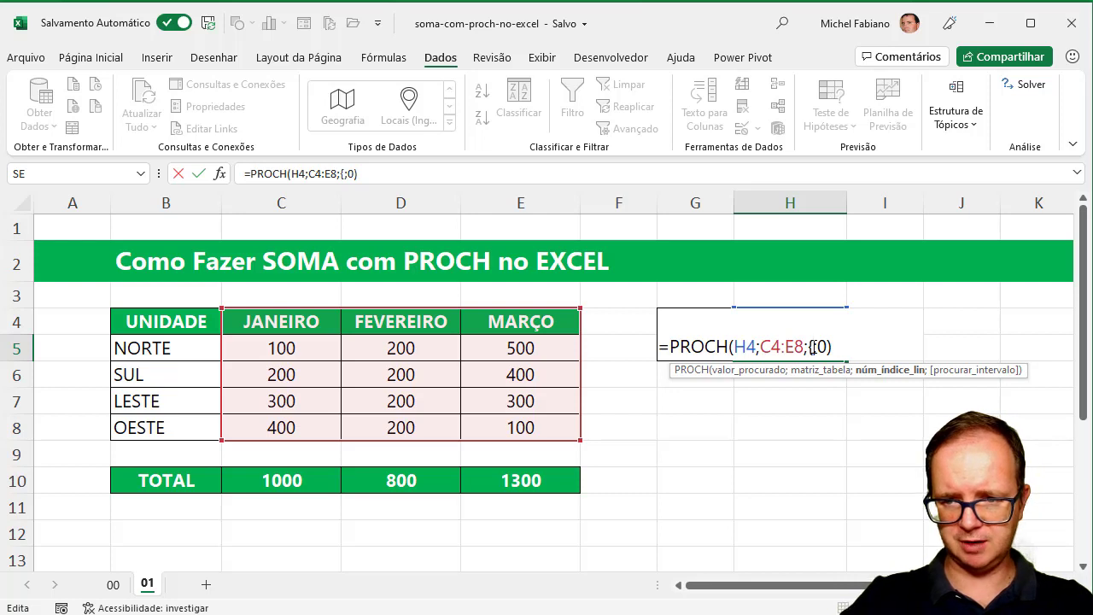
type("2;")
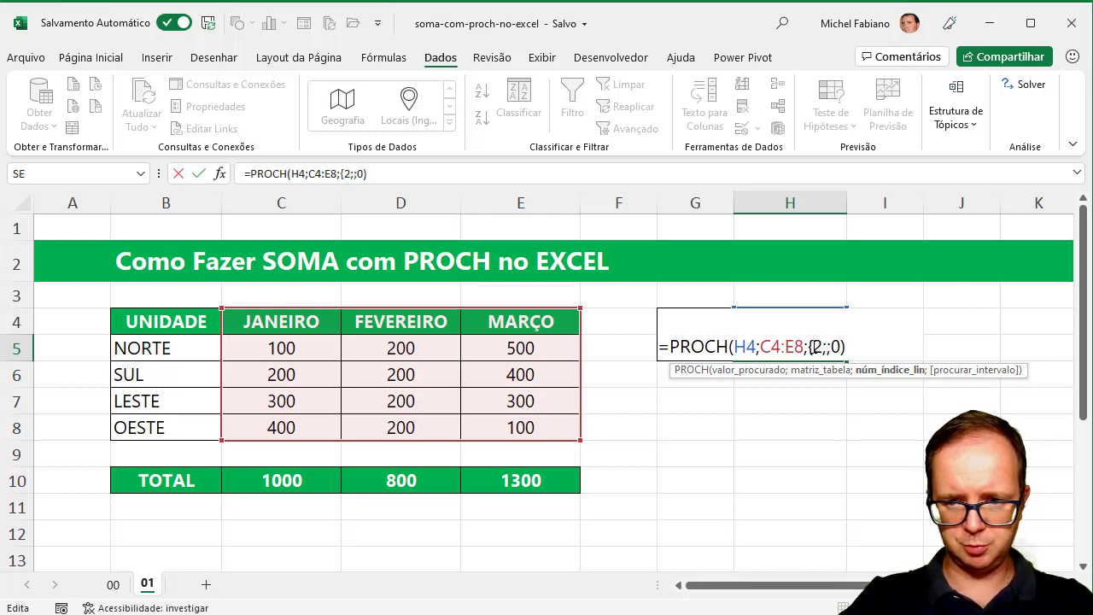
type("3;4")
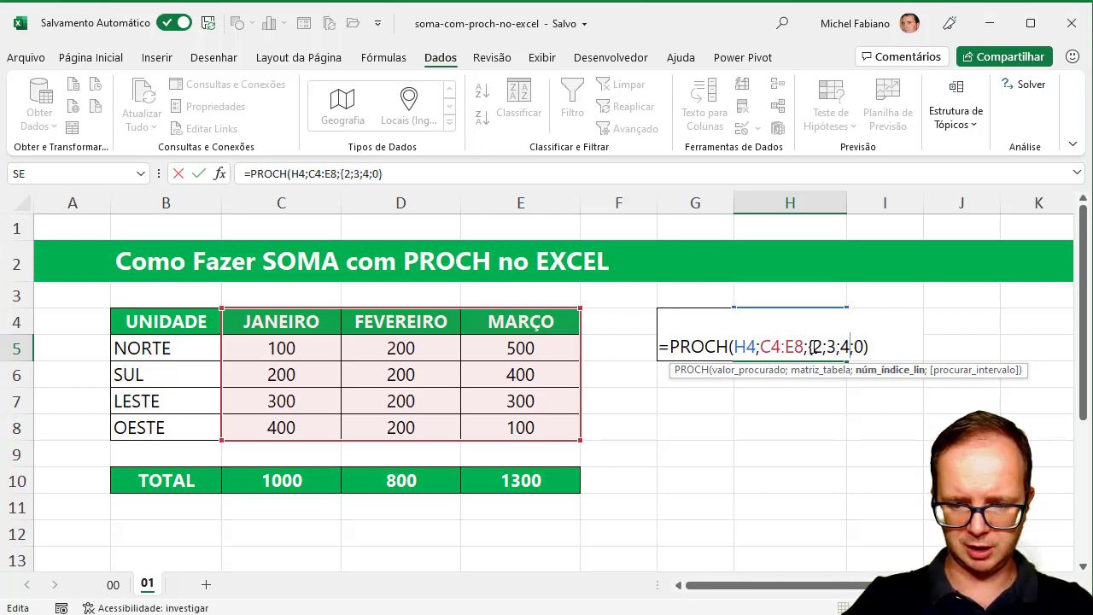
type("}")
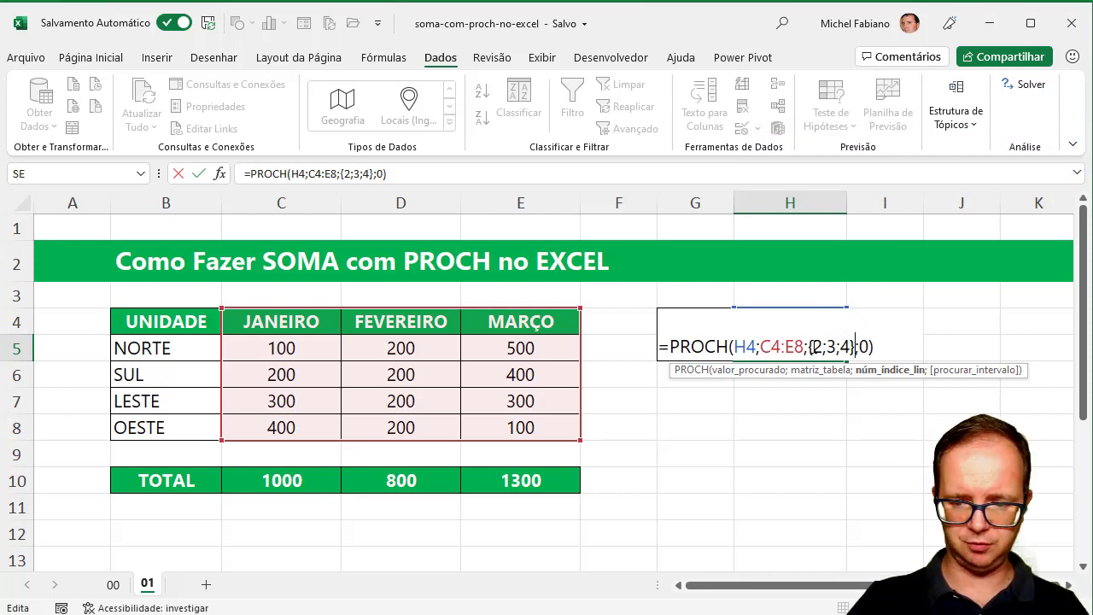
key("Return")
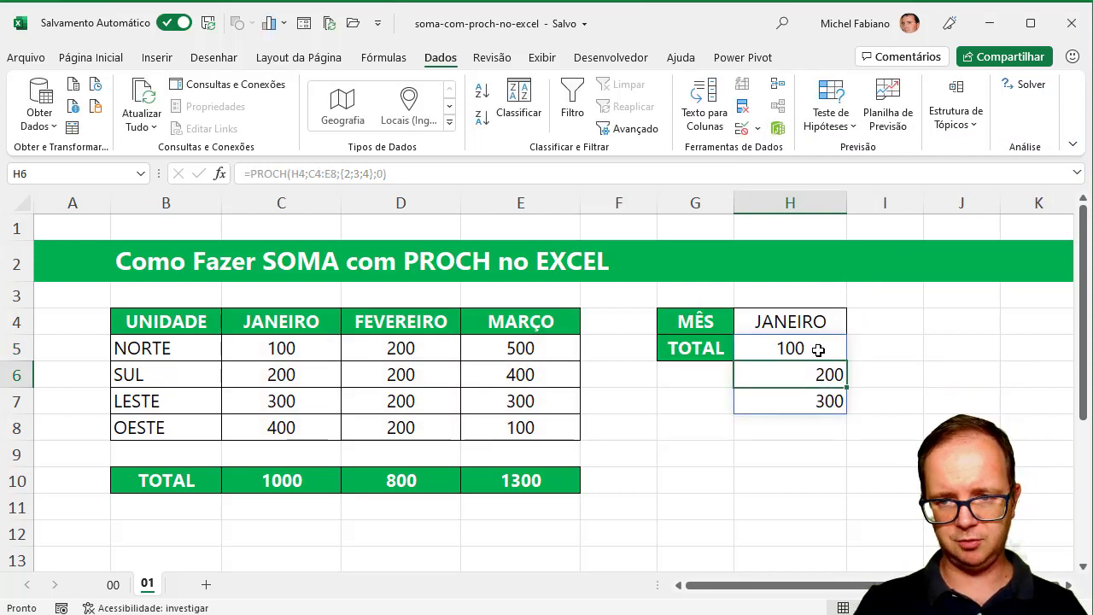
Step: Extend the row array in H5's PROCH formula to {2;3;4;5}
left_click(823, 347)
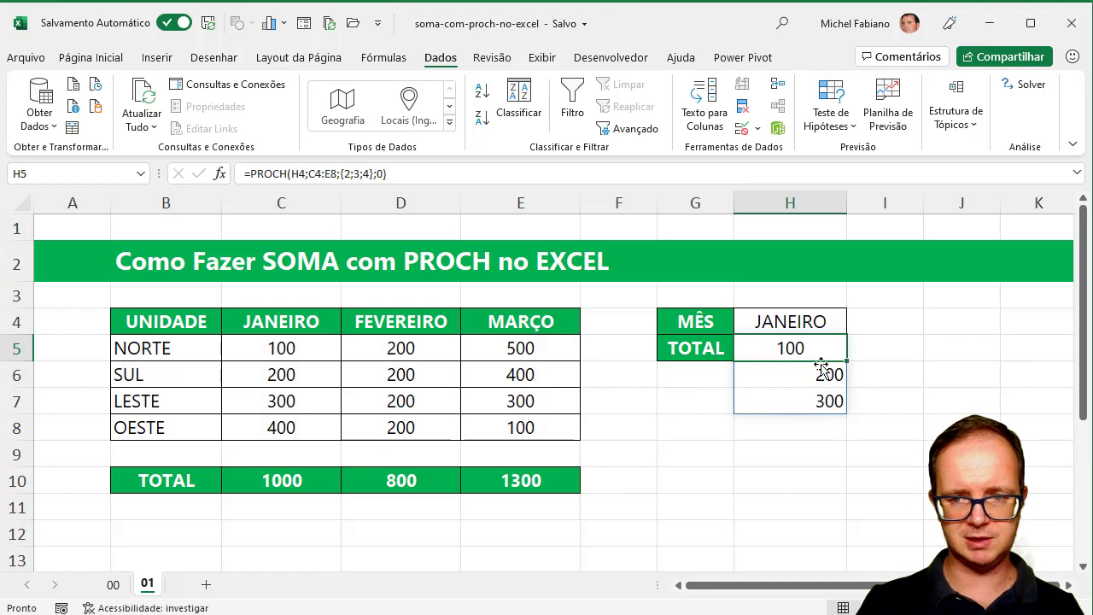
left_click(817, 373)
left_click(811, 400)
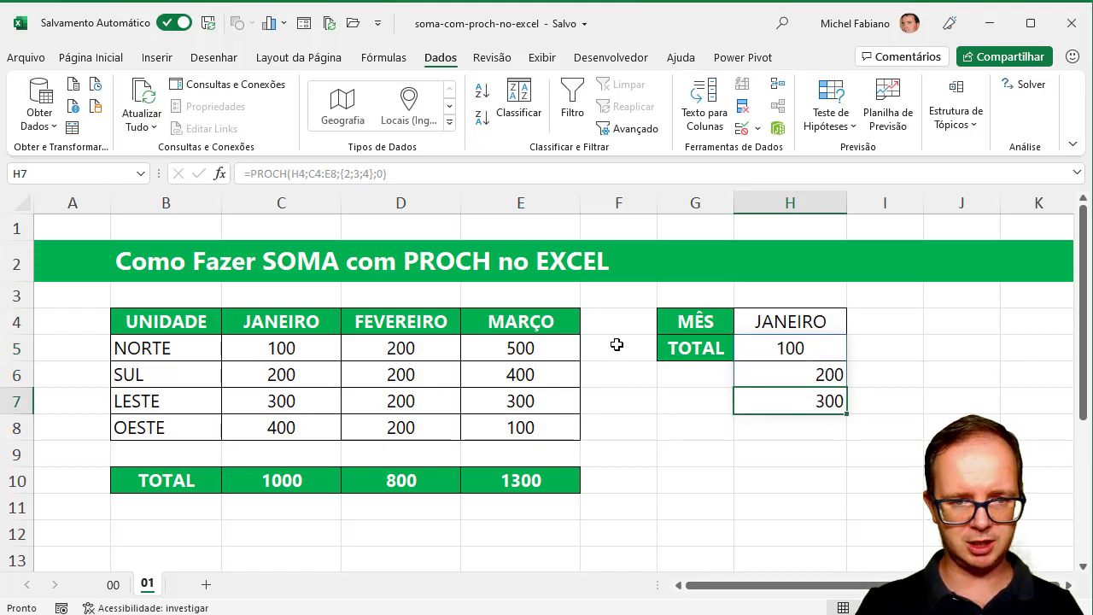
double_click(794, 351)
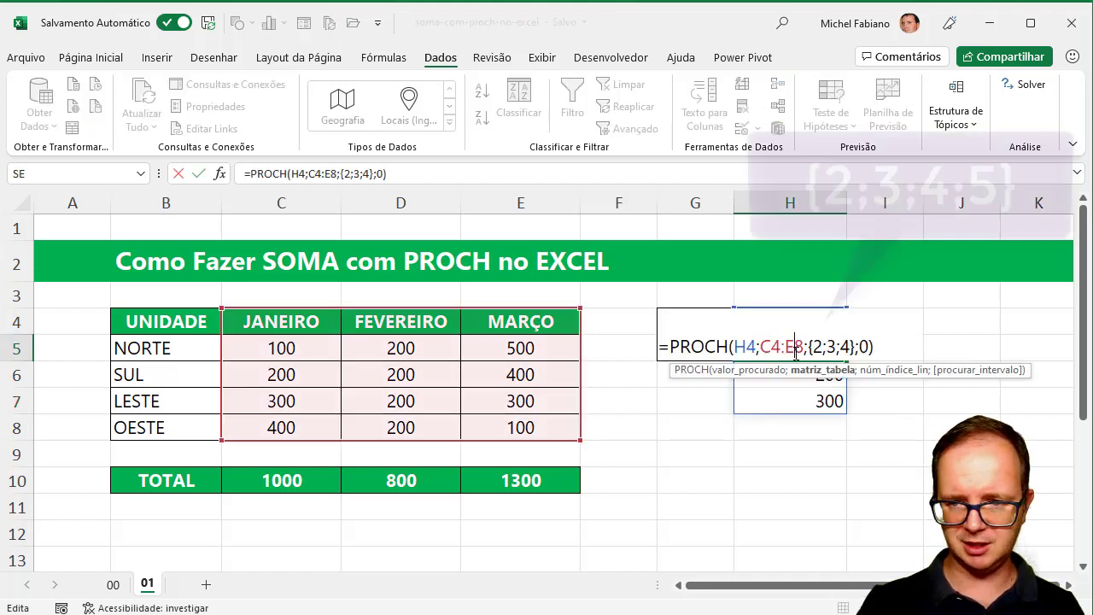
left_click(851, 347)
type(";")
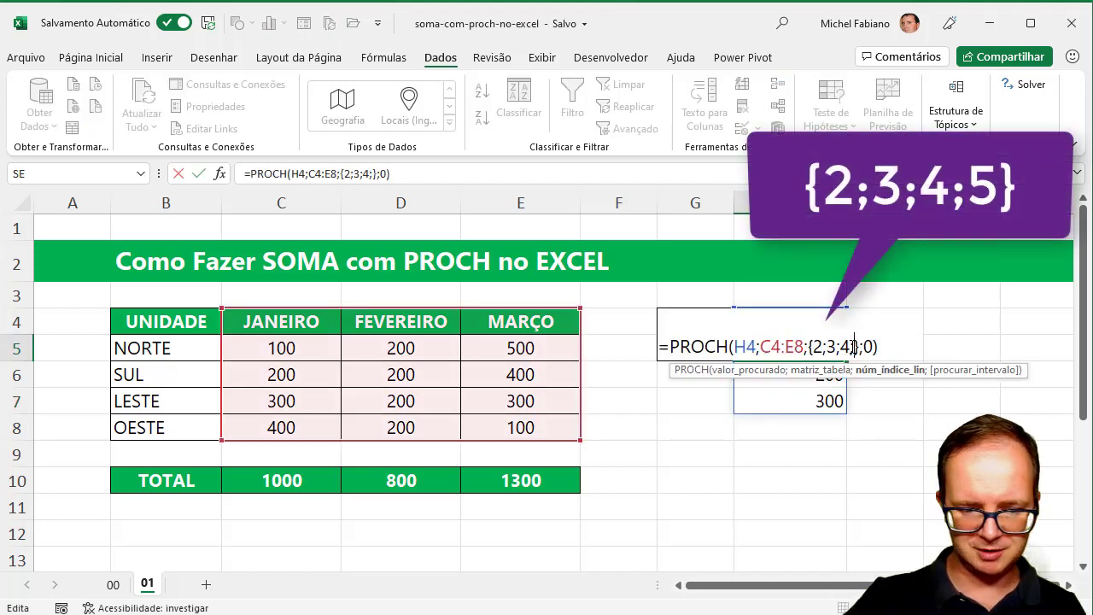
type("5")
key("Return")
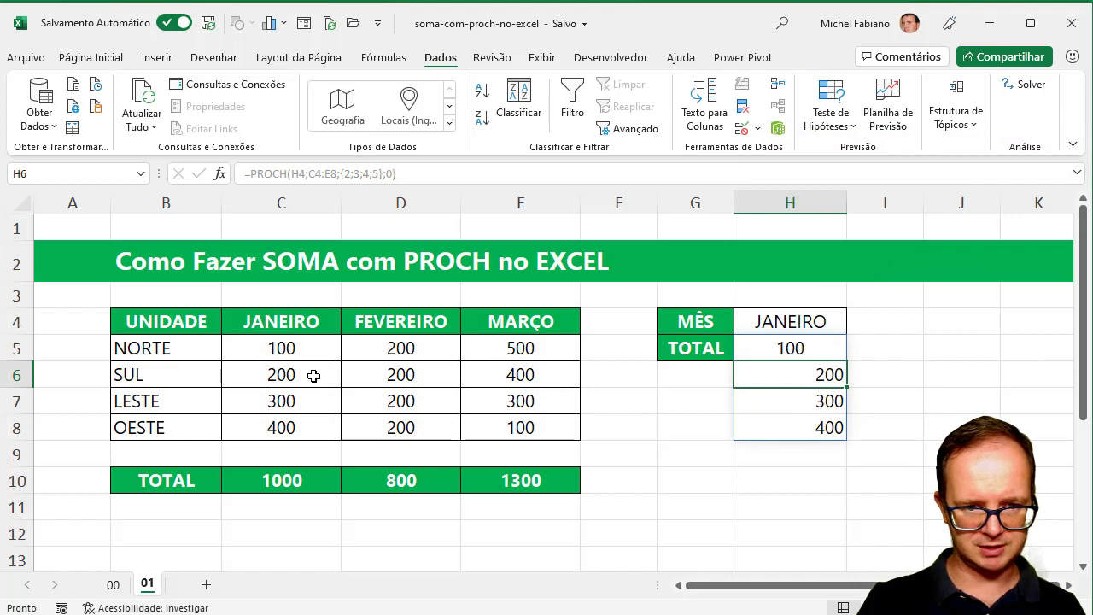
Step: Set the month in H4 to MARÇO, spilling 500, 400, 300, 100
left_click(787, 321)
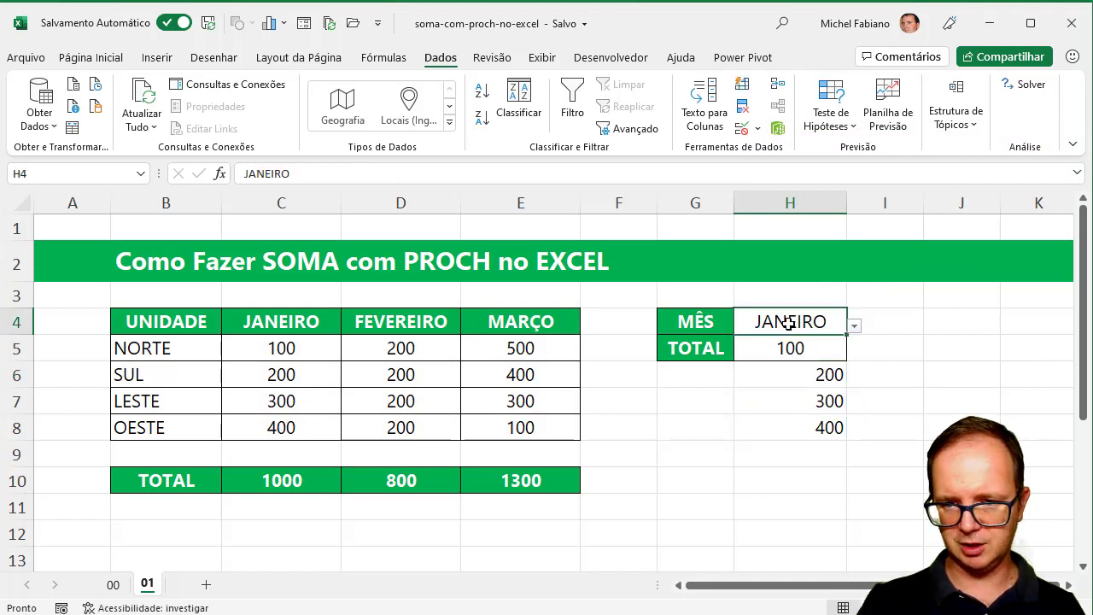
left_click(854, 326)
left_click(811, 377)
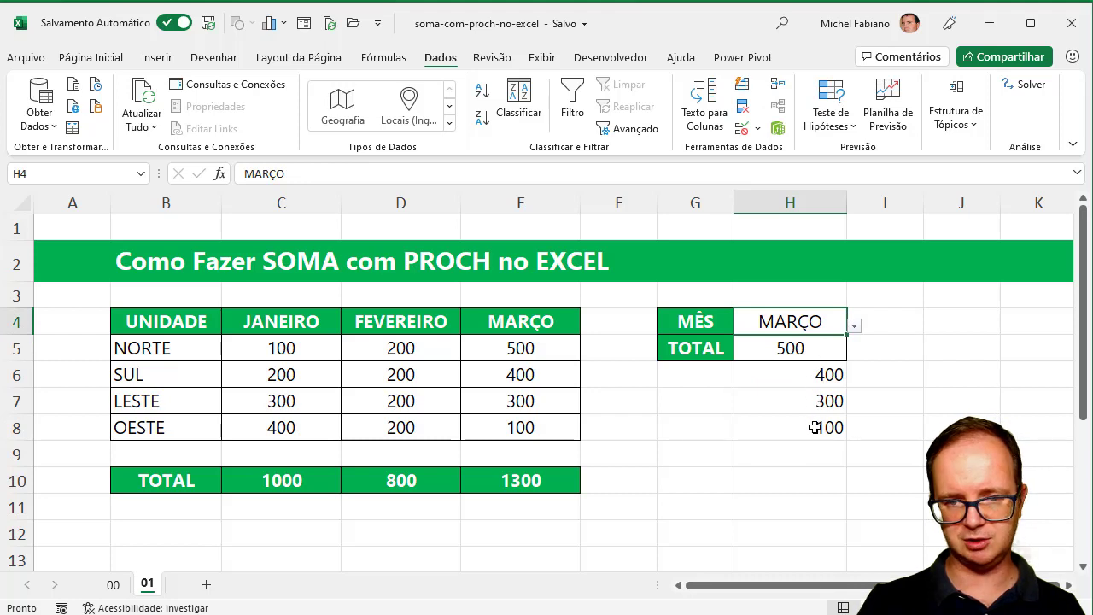
left_click(803, 346)
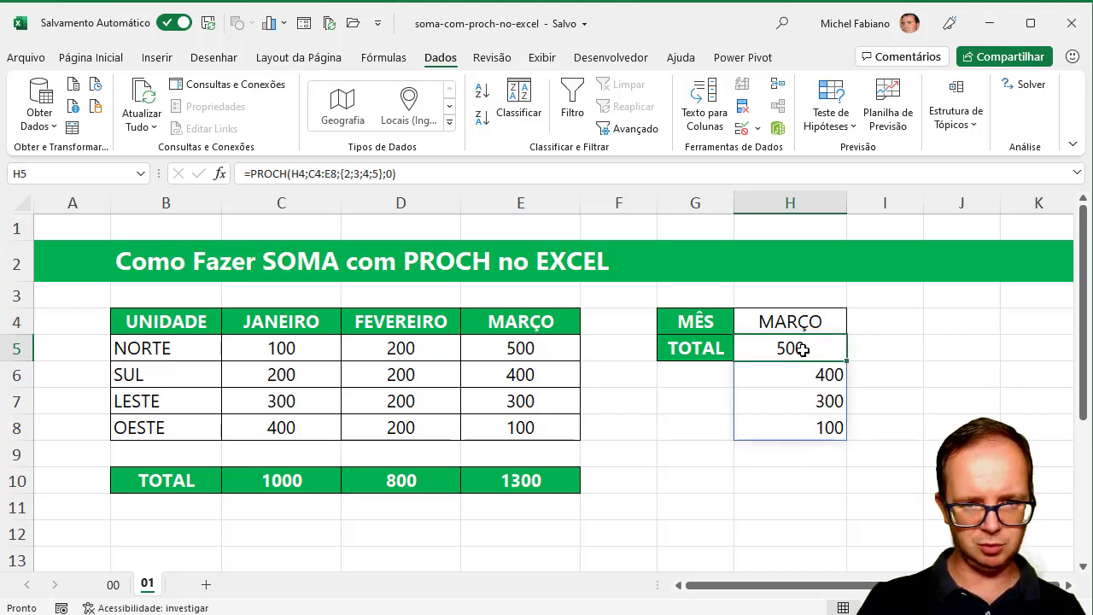
Step: Change H5 to =SOMA(PROCH(H4;C4:E8;{2;3;4;5};0)), returning 1300 for MARÇO
double_click(804, 348)
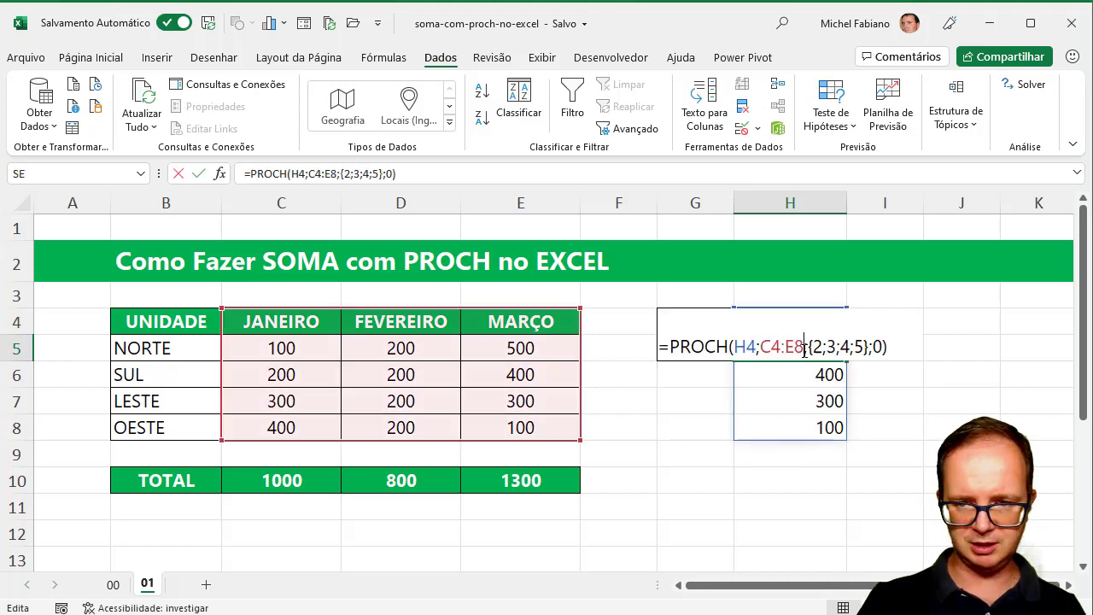
left_click(671, 348)
type("soma")
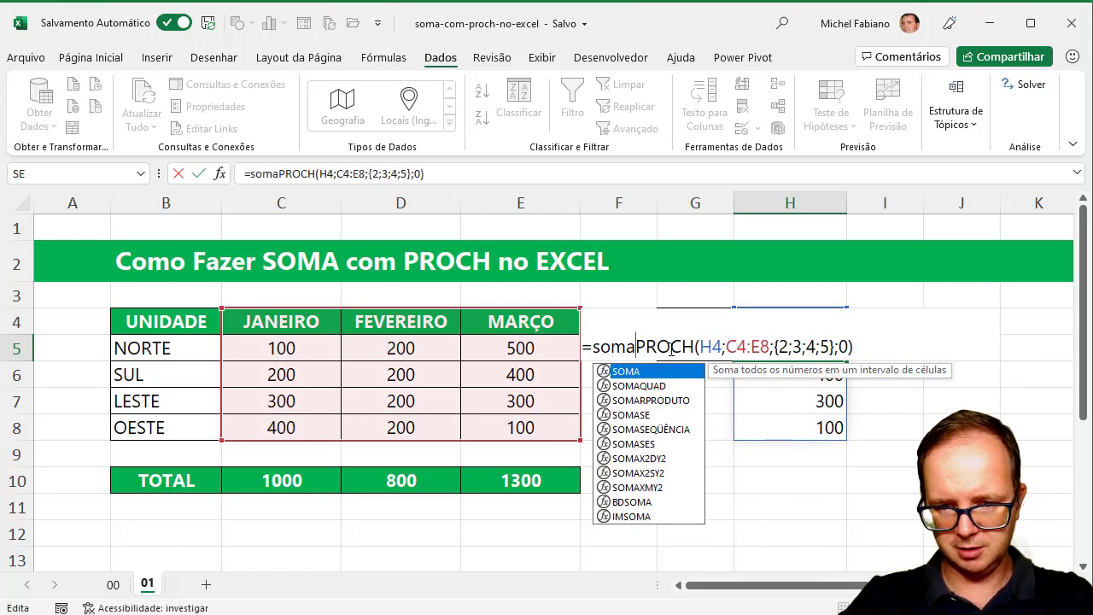
type("(")
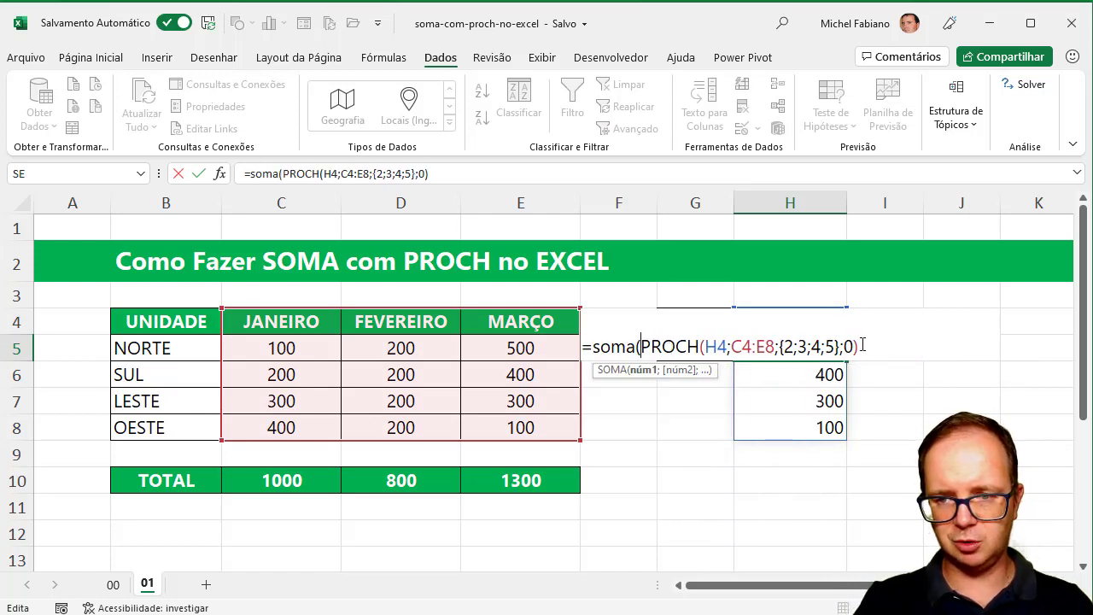
left_click(862, 345)
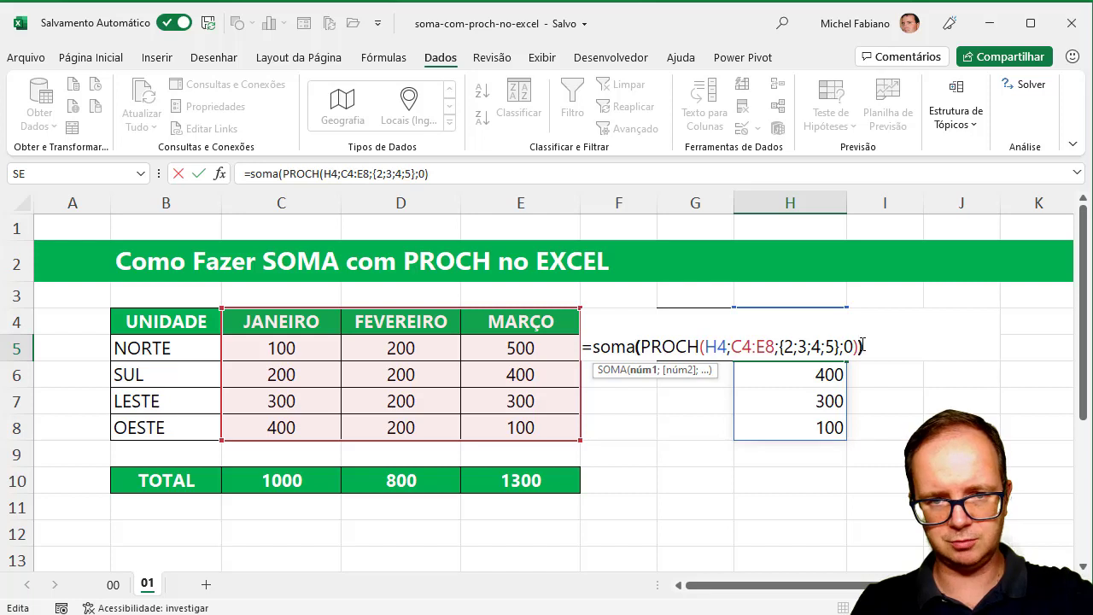
type(")")
key("Return")
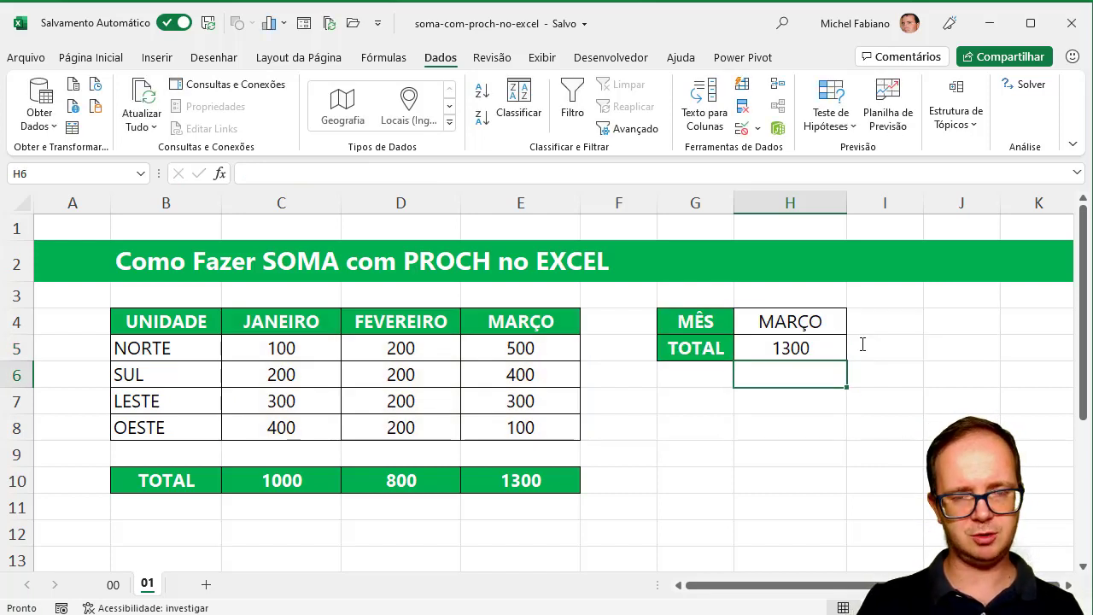
left_click(796, 346)
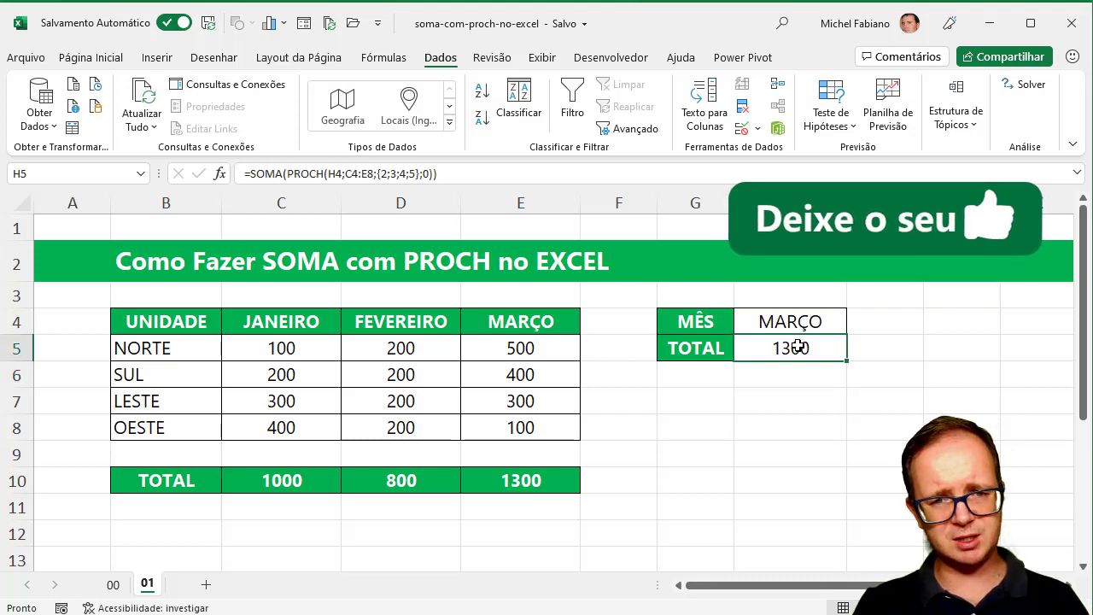
double_click(796, 346)
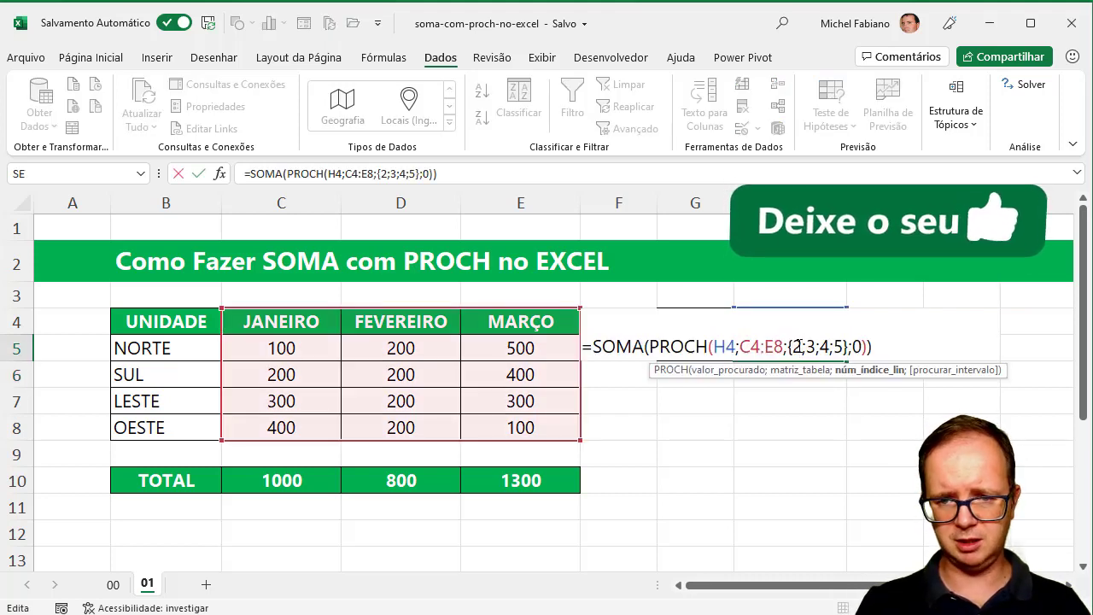
Step: Confirm H5 as the array formula {=SOMA(PROCH(...))}, still totalling 1300
key("Return")
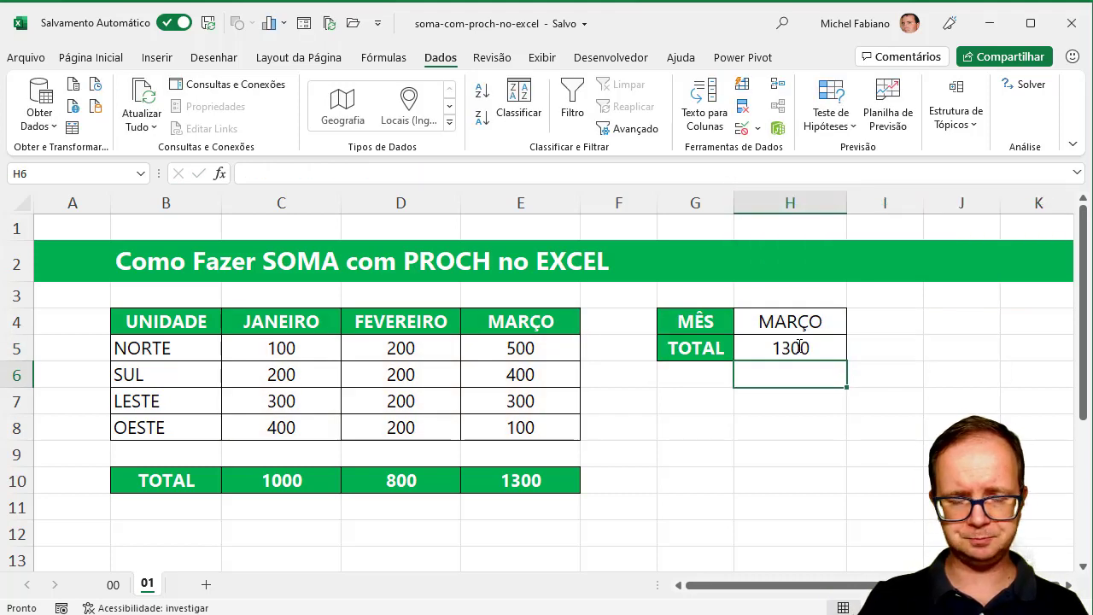
left_click(797, 346)
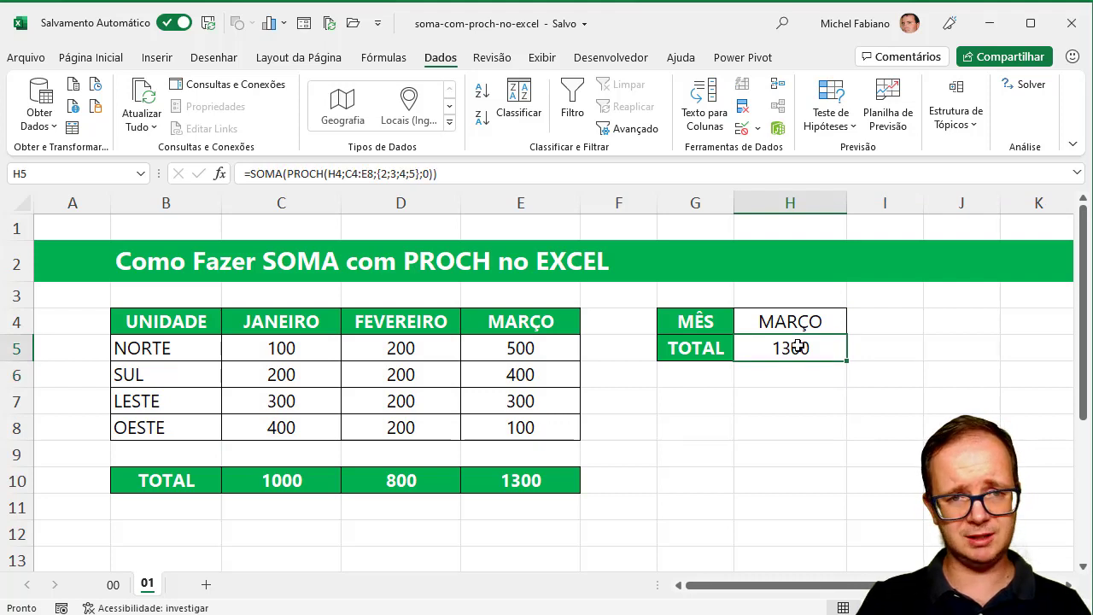
double_click(796, 347)
key("ctrl+shift+Return")
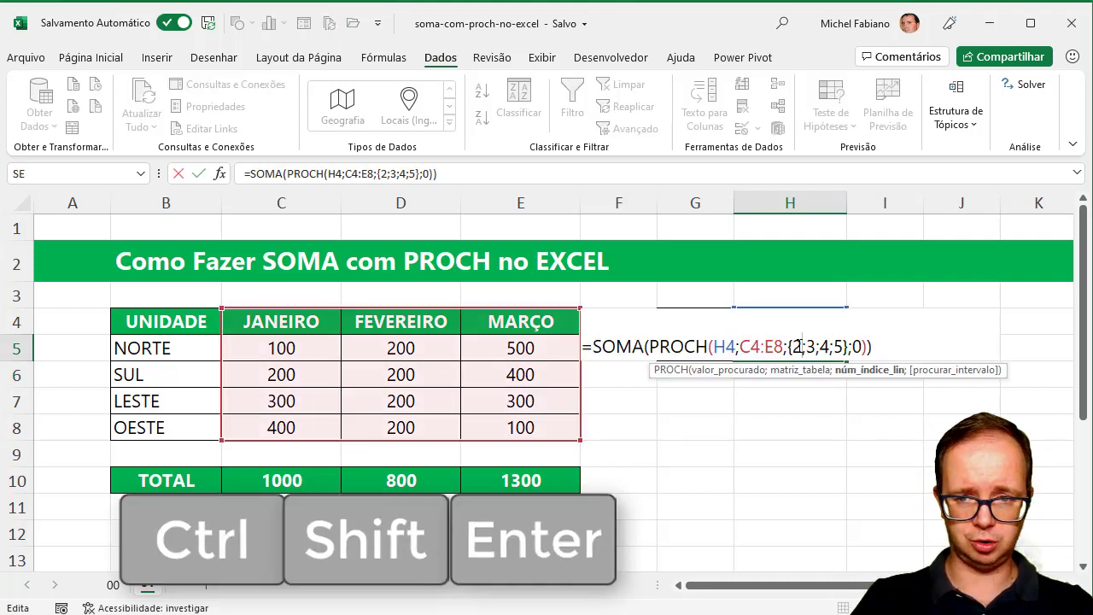
key("ctrl+shift+Return")
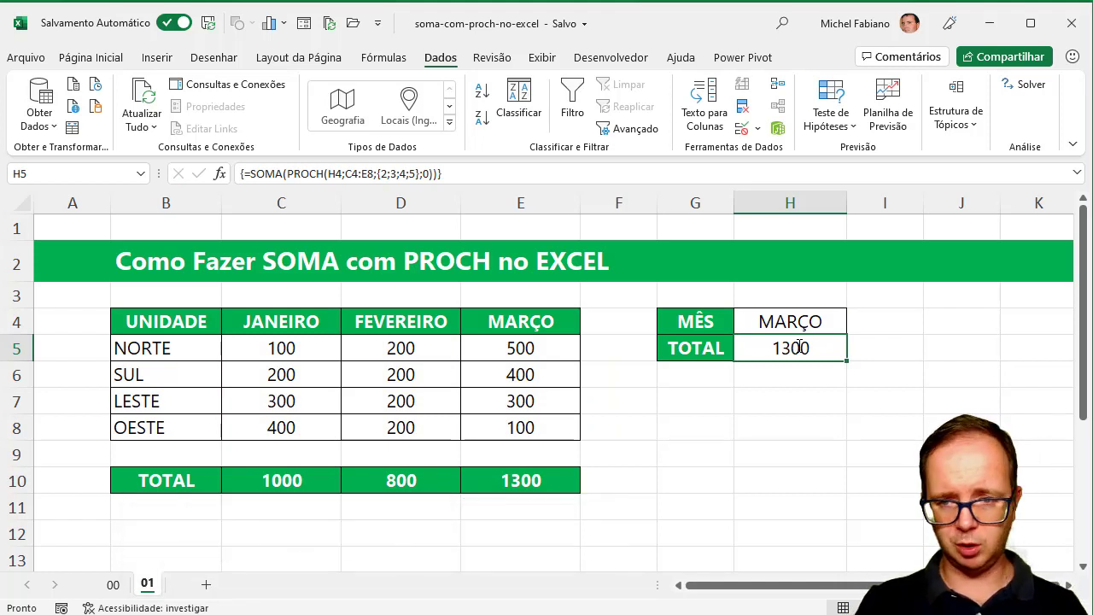
double_click(796, 346)
left_click_drag(792, 346, 842, 345)
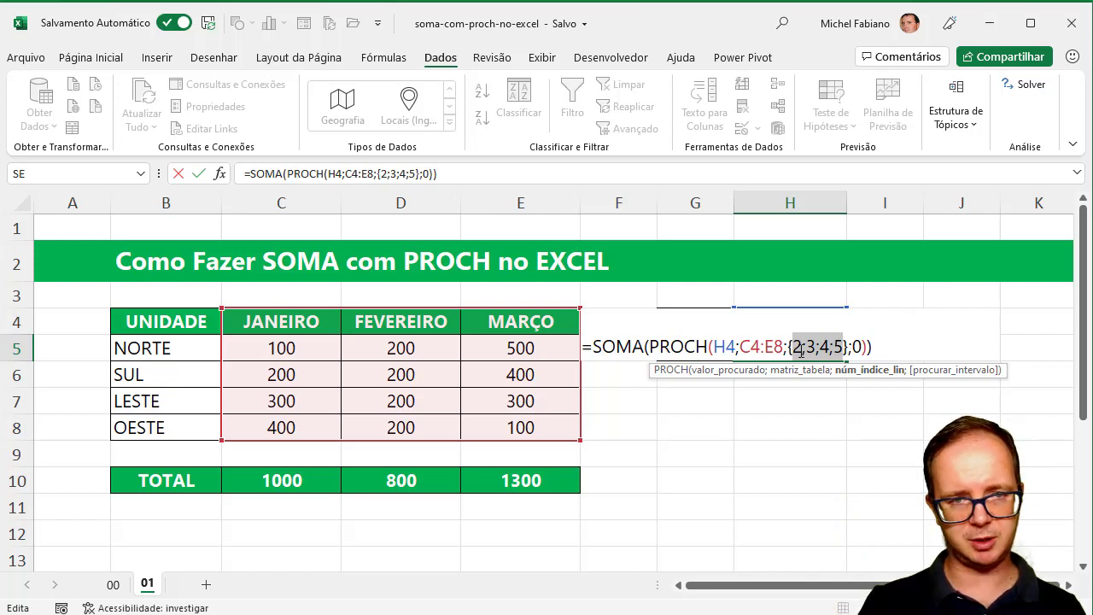
key("Return")
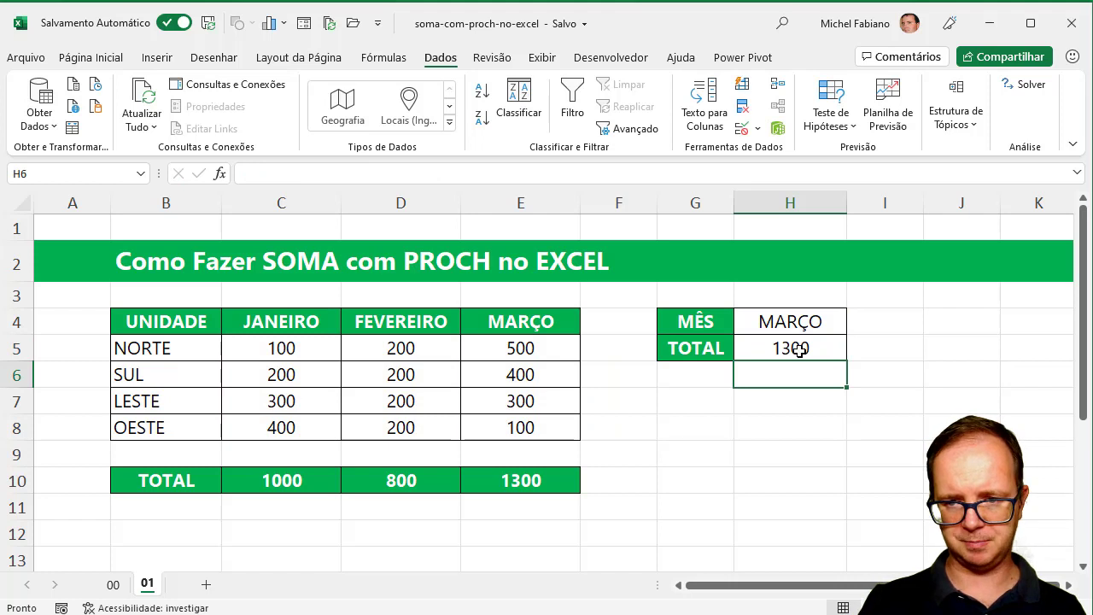
Step: Label cell G6 'MÉDIA'
left_click(708, 378)
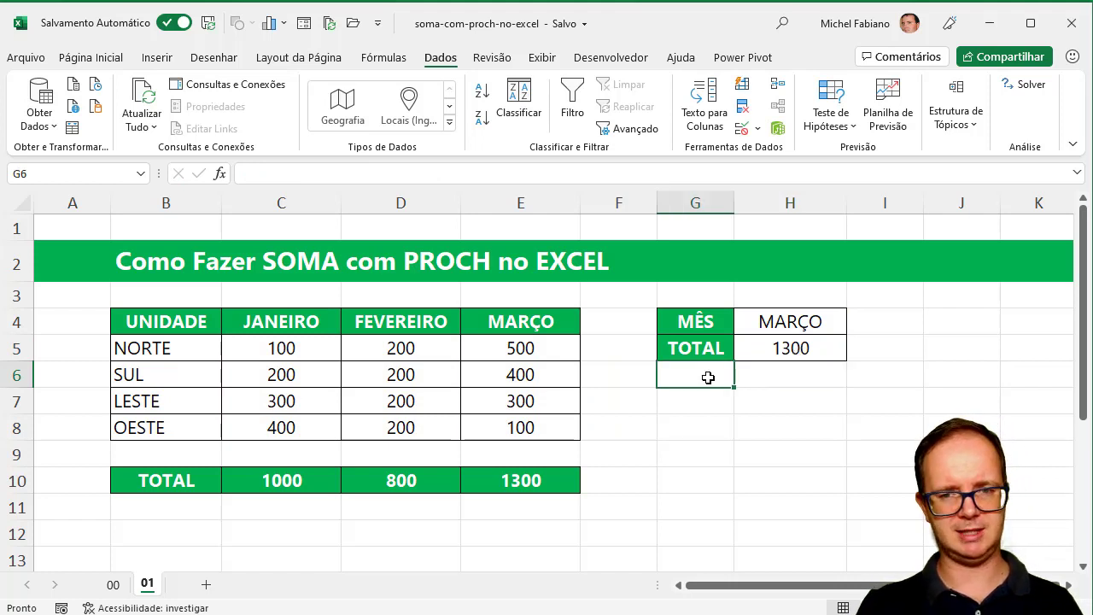
type("m")
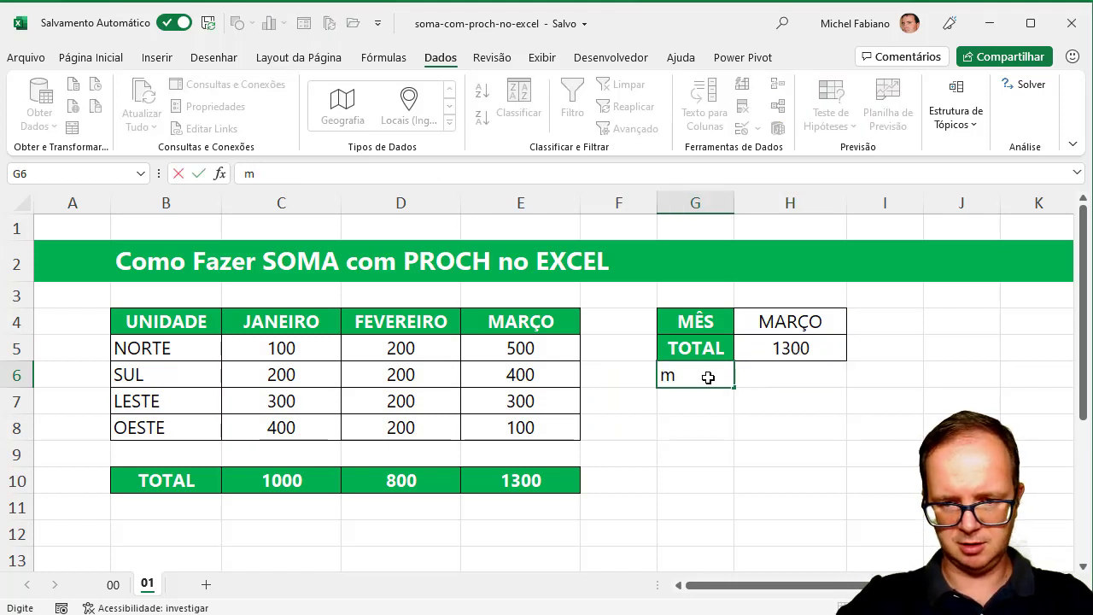
key("BackSpace")
type("M")
type("S")
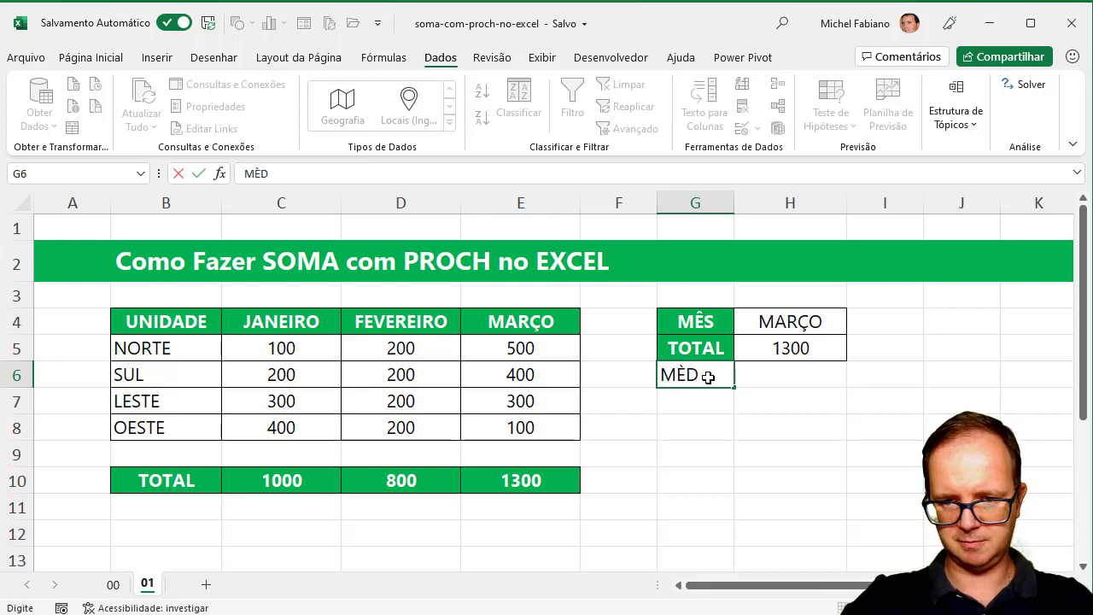
key("BackSpace")
type("ÉDIA")
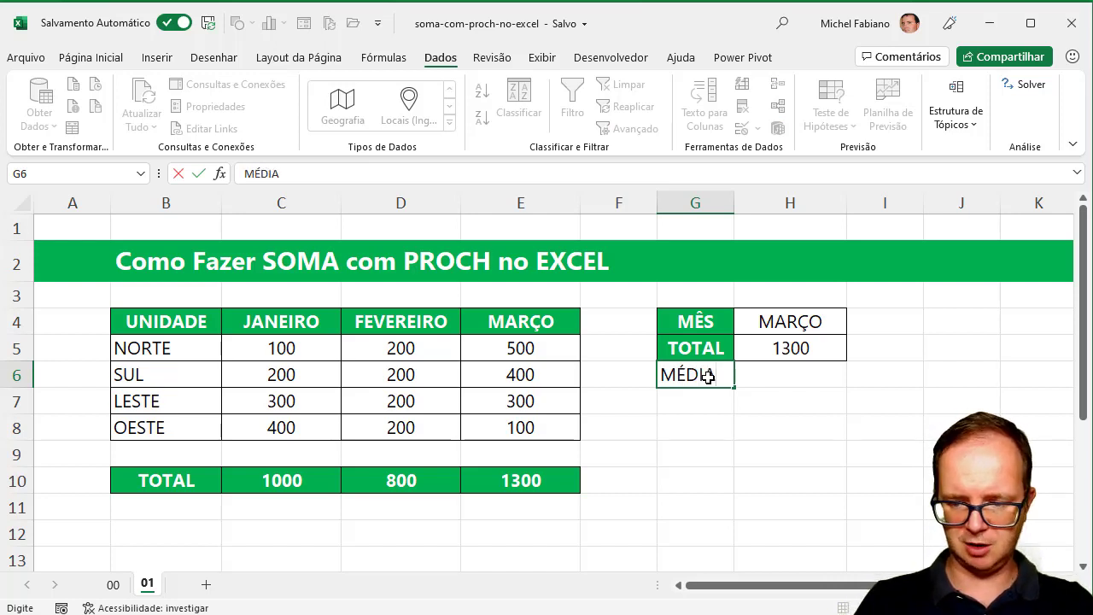
key("Tab")
Step: Enter the array formula =MÉDIA(PROCH(H4;C4:E8;{2;3;4;5};0)) in H6, giving 325 for MARÇO
type("=")
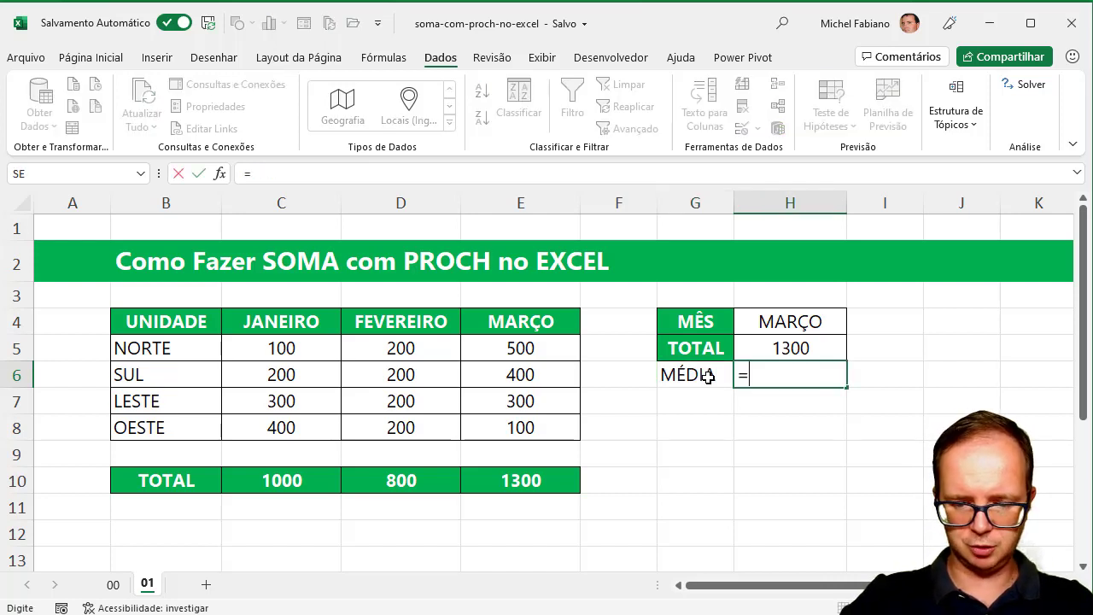
type("média(")
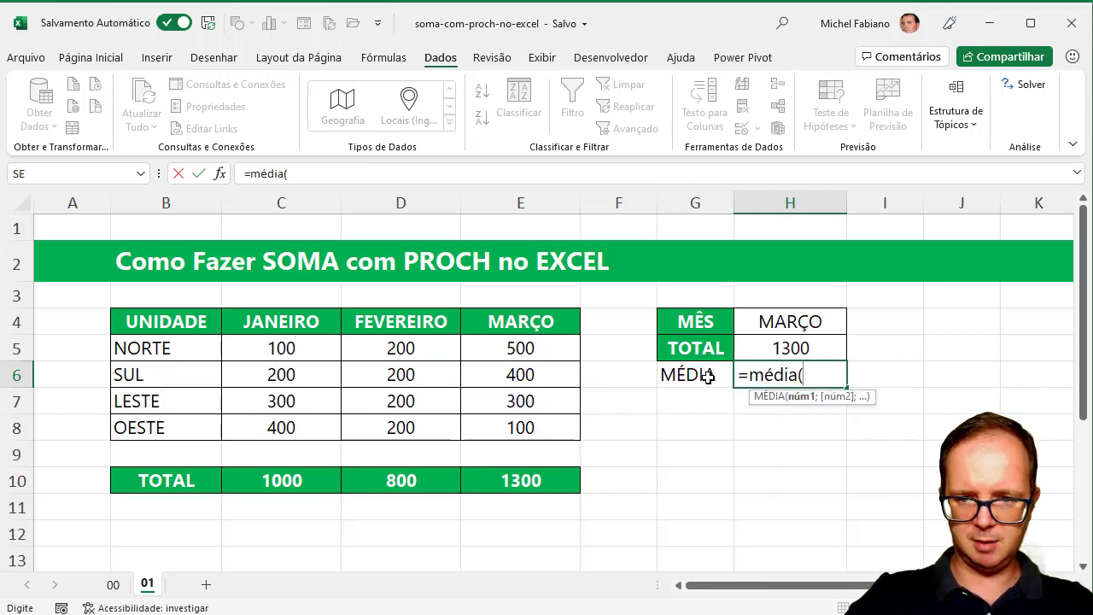
type("proch")
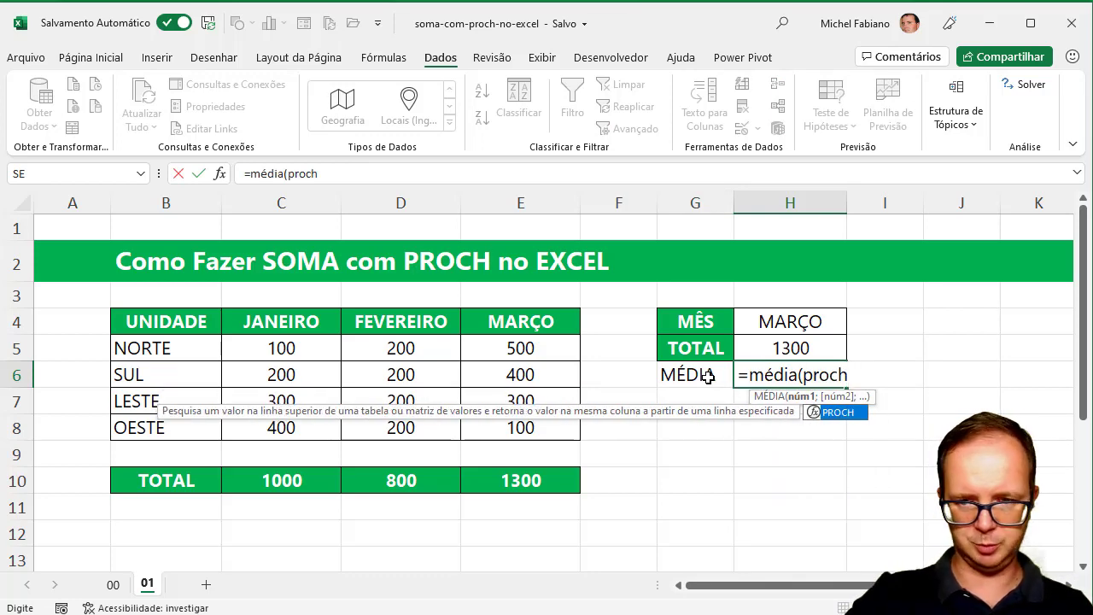
type("(")
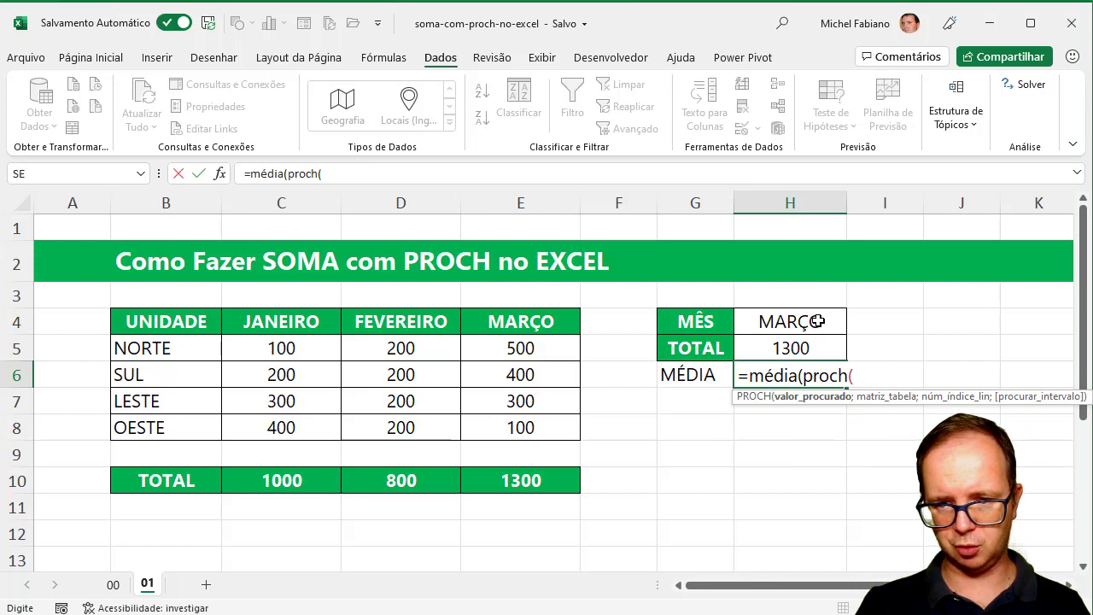
left_click(818, 321)
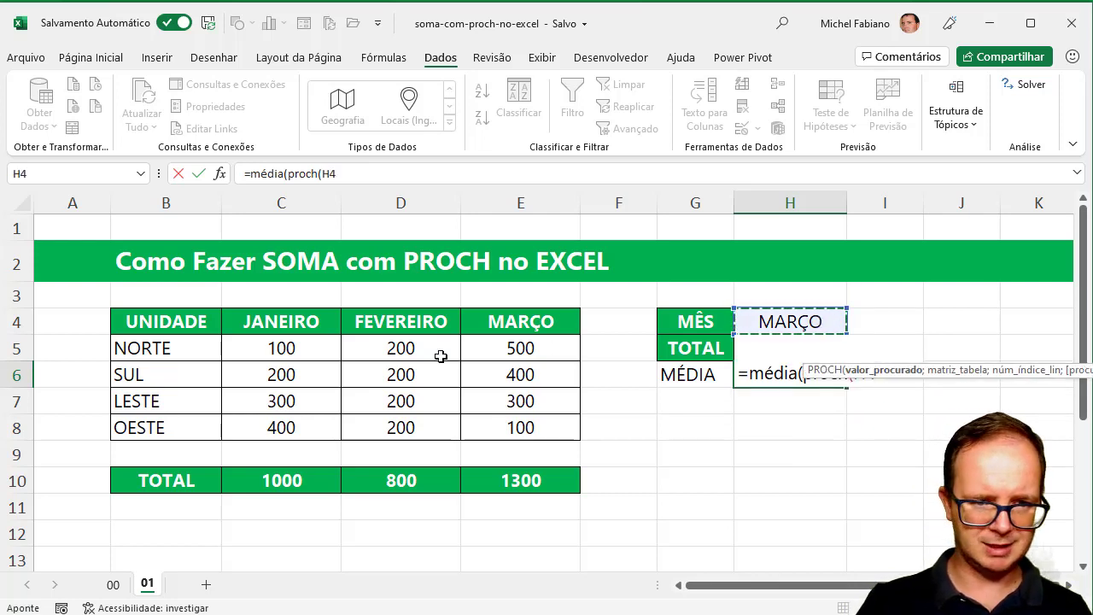
mouse_move(278, 321)
left_mouse_down()
mouse_move(429, 376)
mouse_move(519, 427)
left_mouse_up()
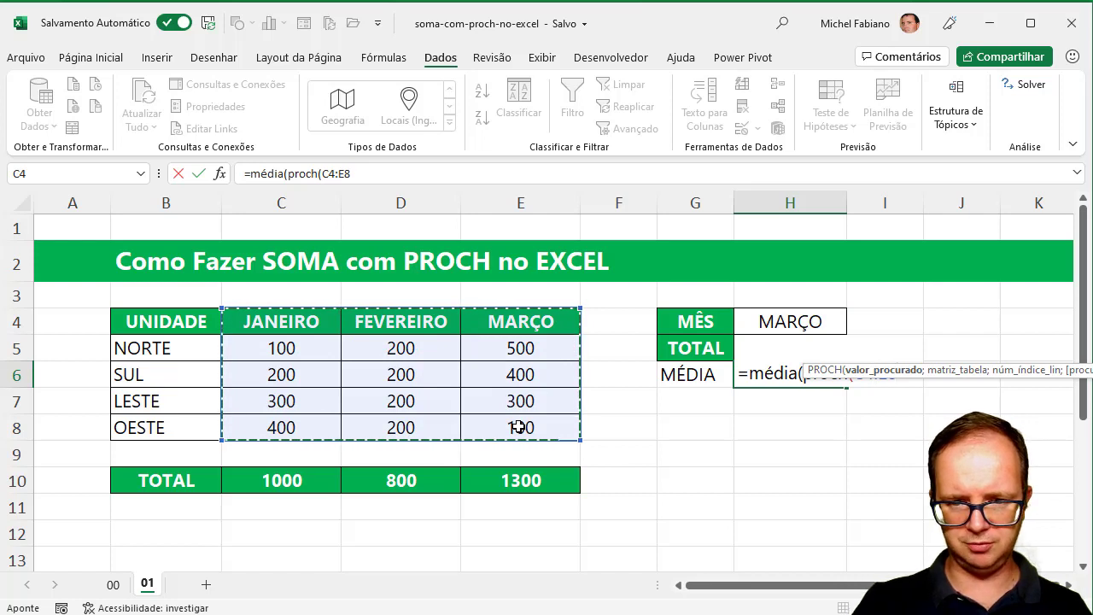
type(";")
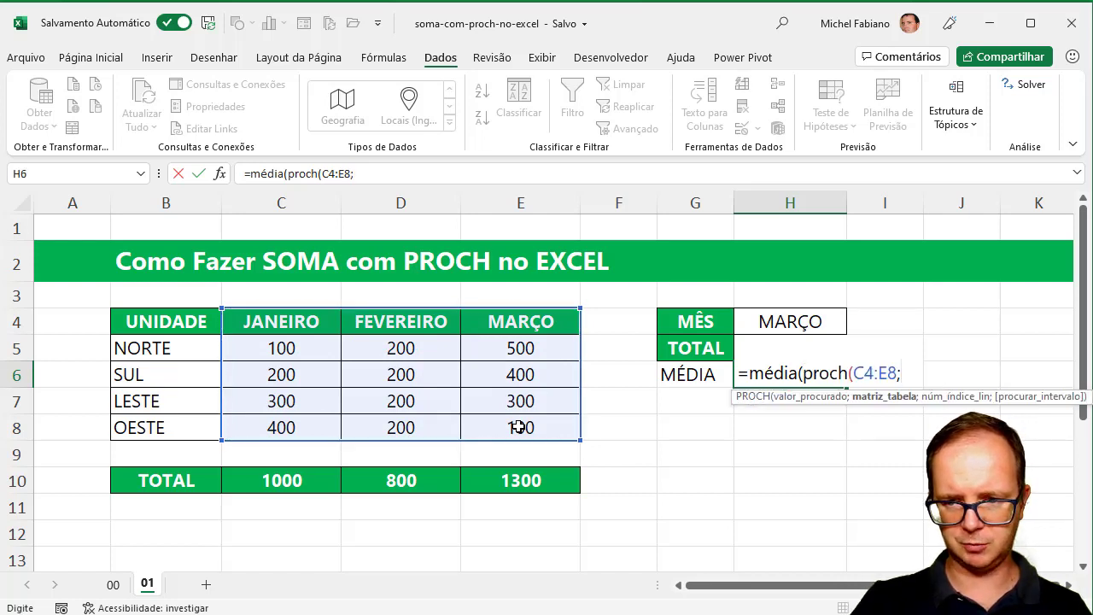
key("BackSpace")
key("BackSpace")
key("BackSpace")
key("BackSpace")
key("BackSpace")
key("BackSpace")
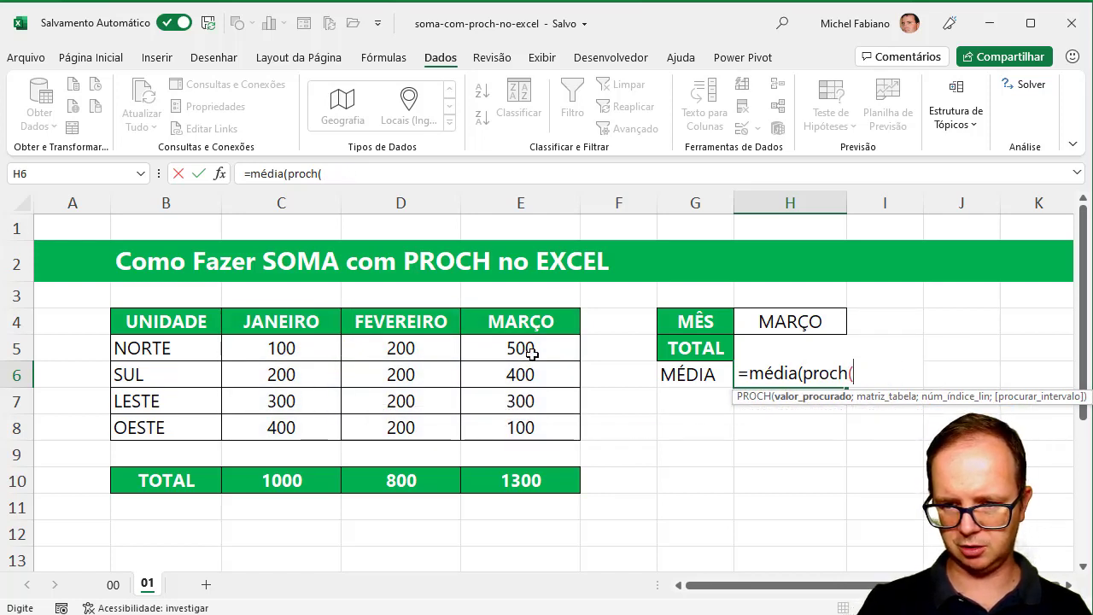
left_click(792, 321)
type(";")
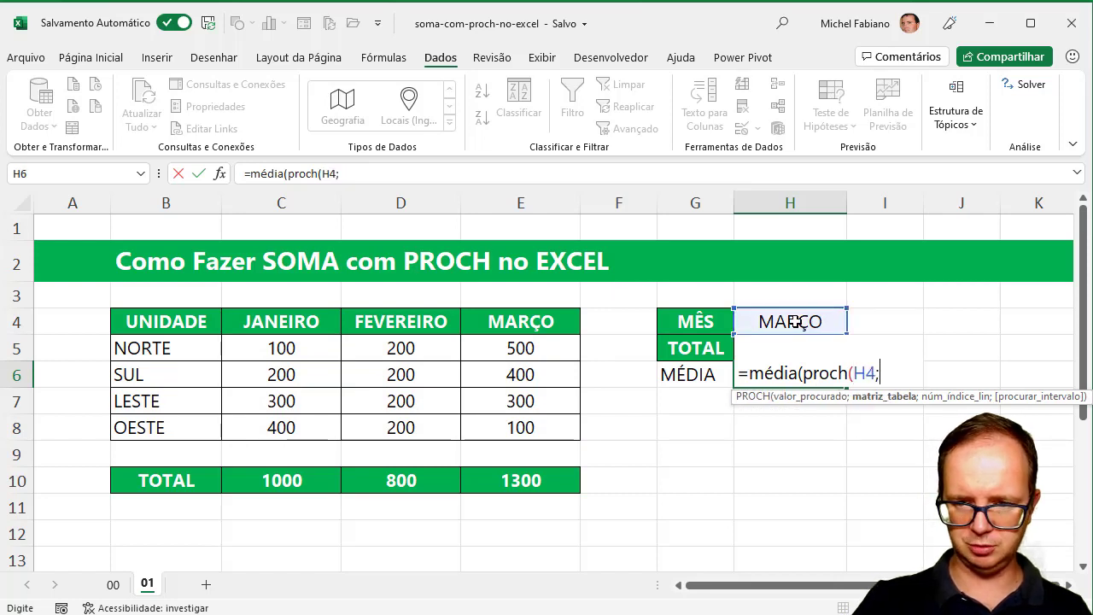
left_click_drag(287, 321, 502, 424)
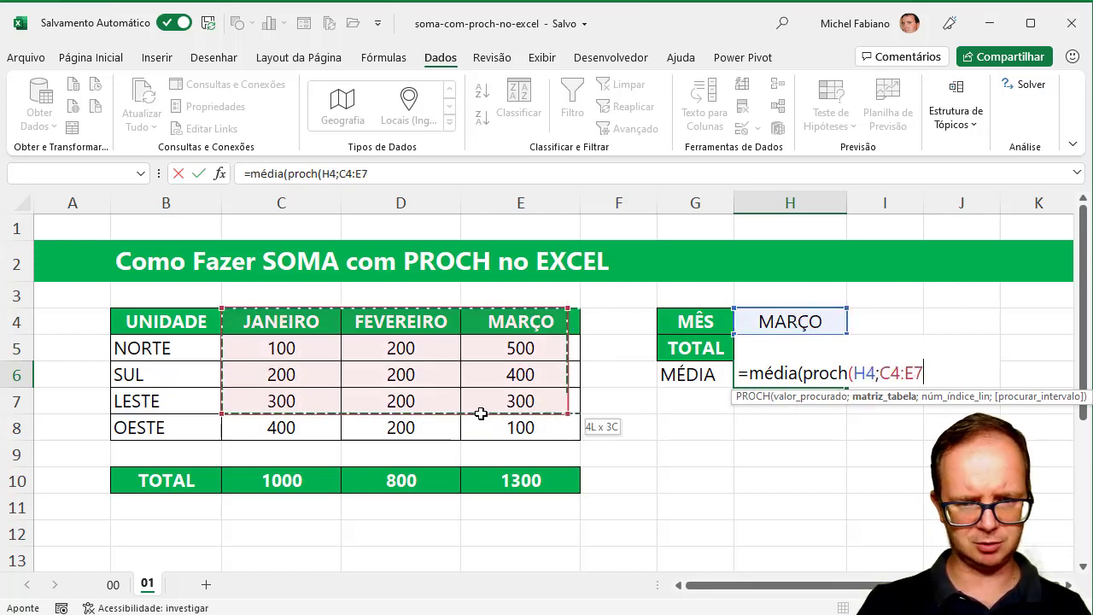
type(";")
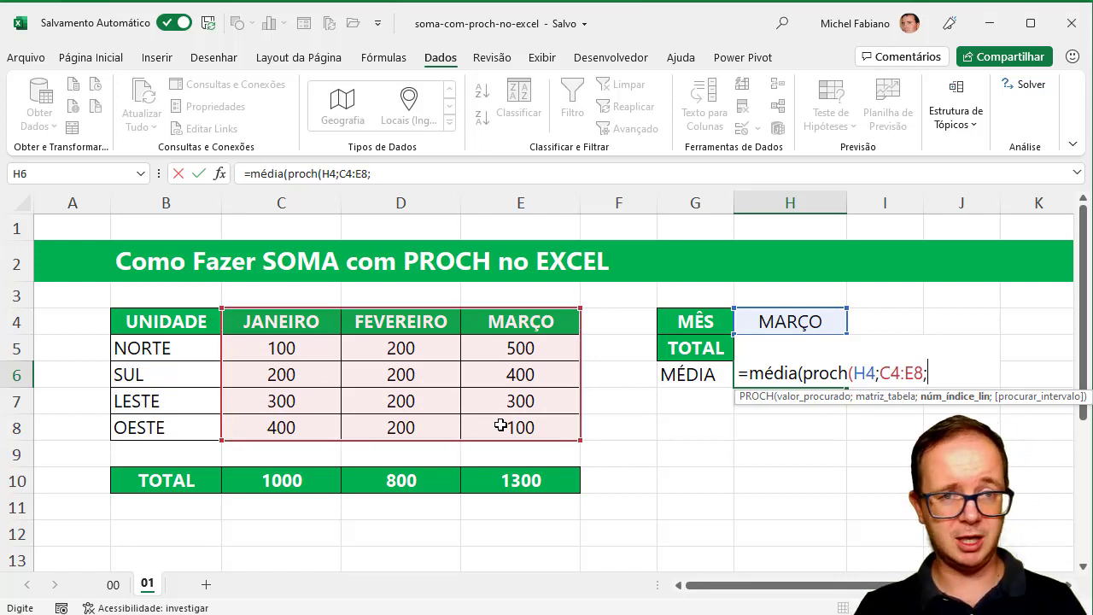
type("{")
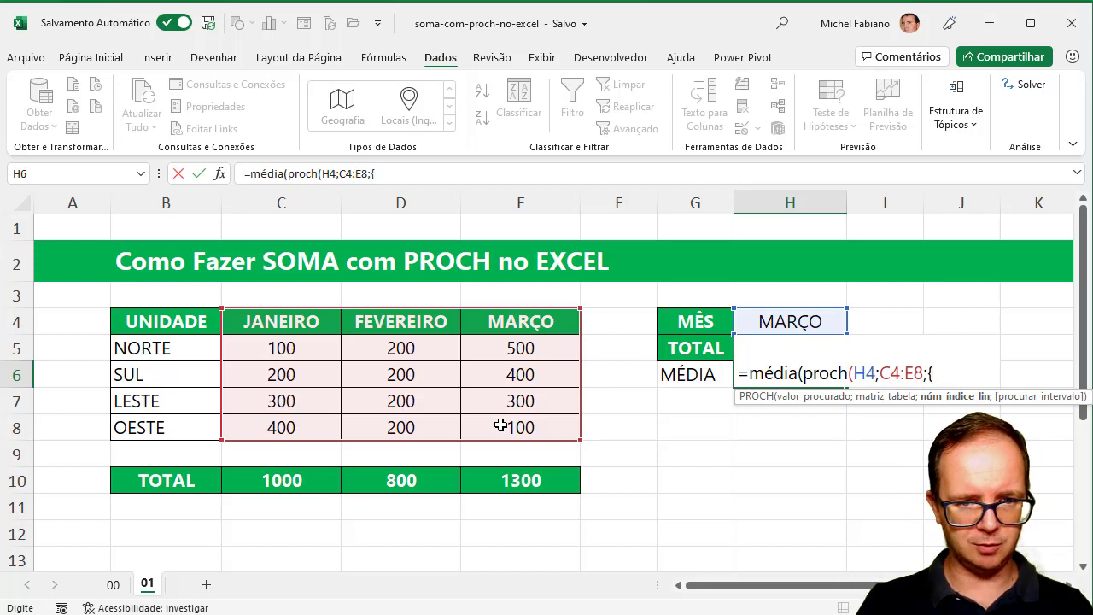
type("2;3;4;5")
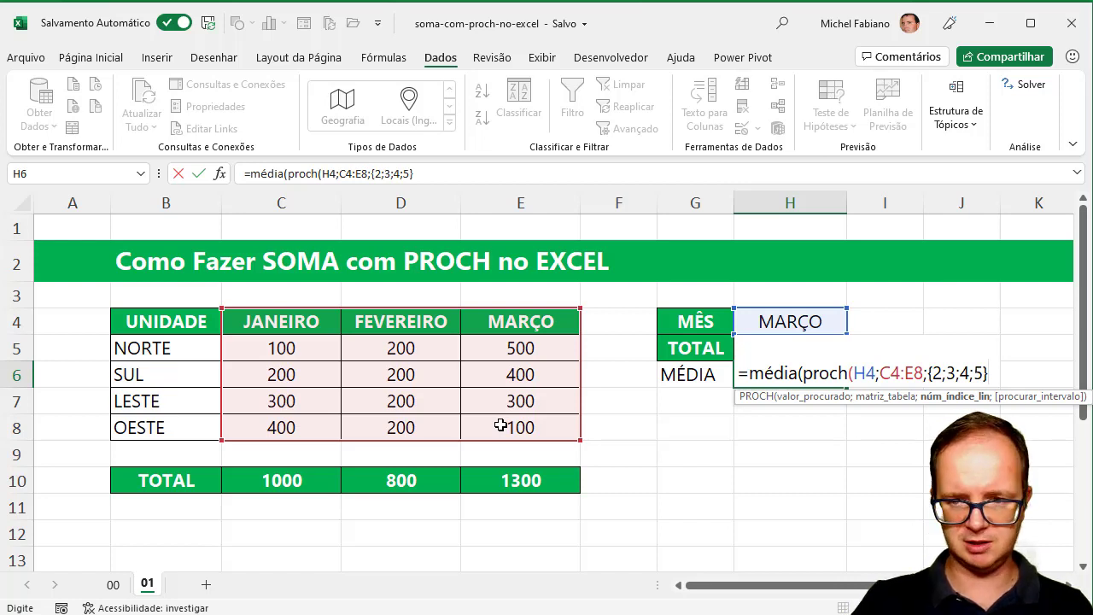
type("};")
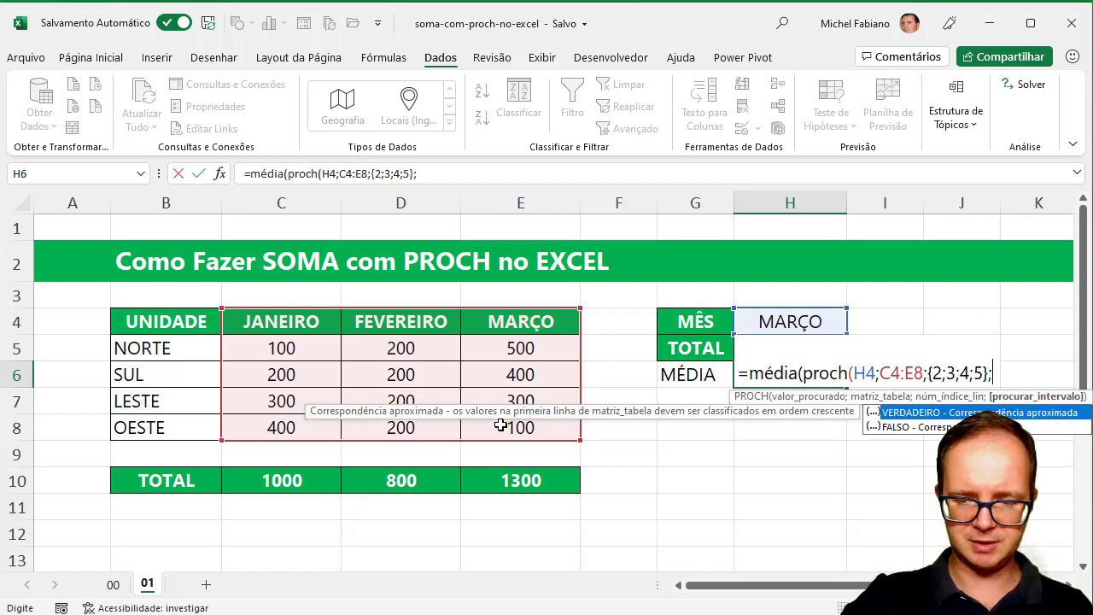
type("0")
type(")")
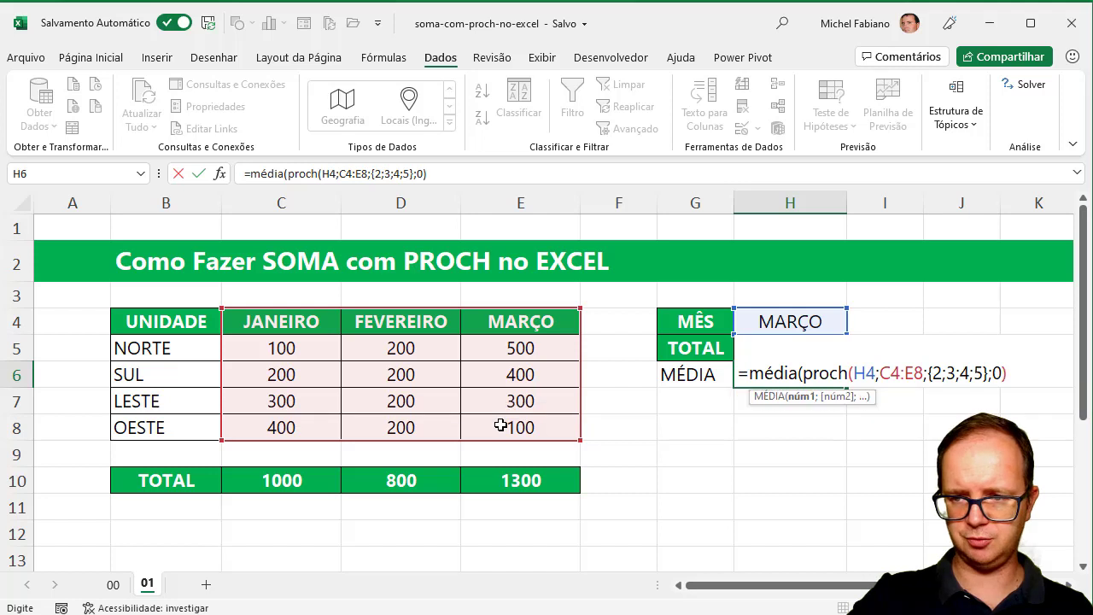
type(")")
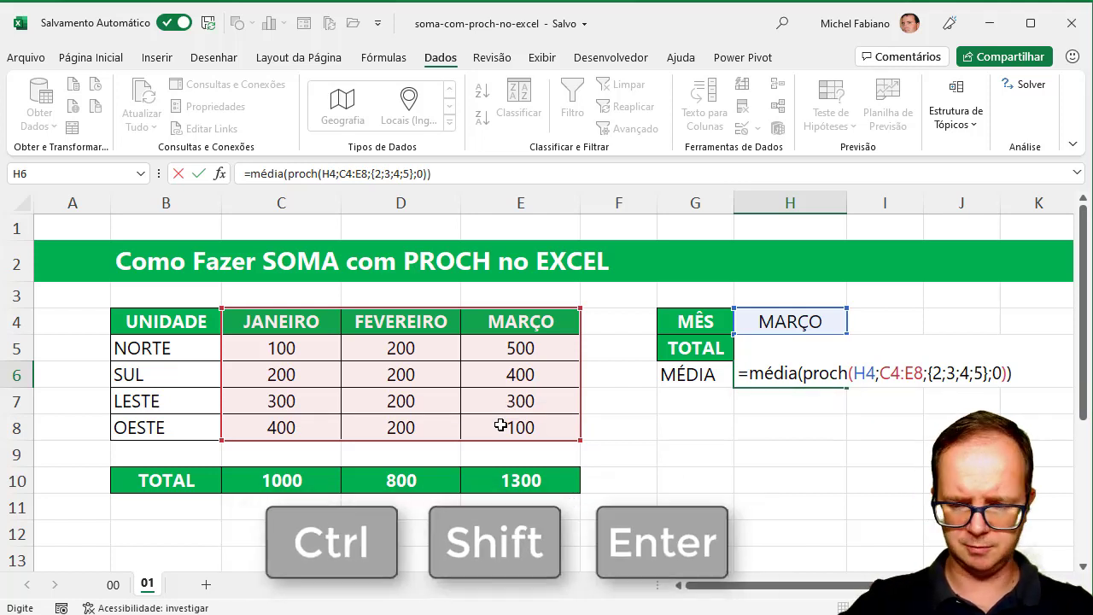
key("ctrl+shift+Return")
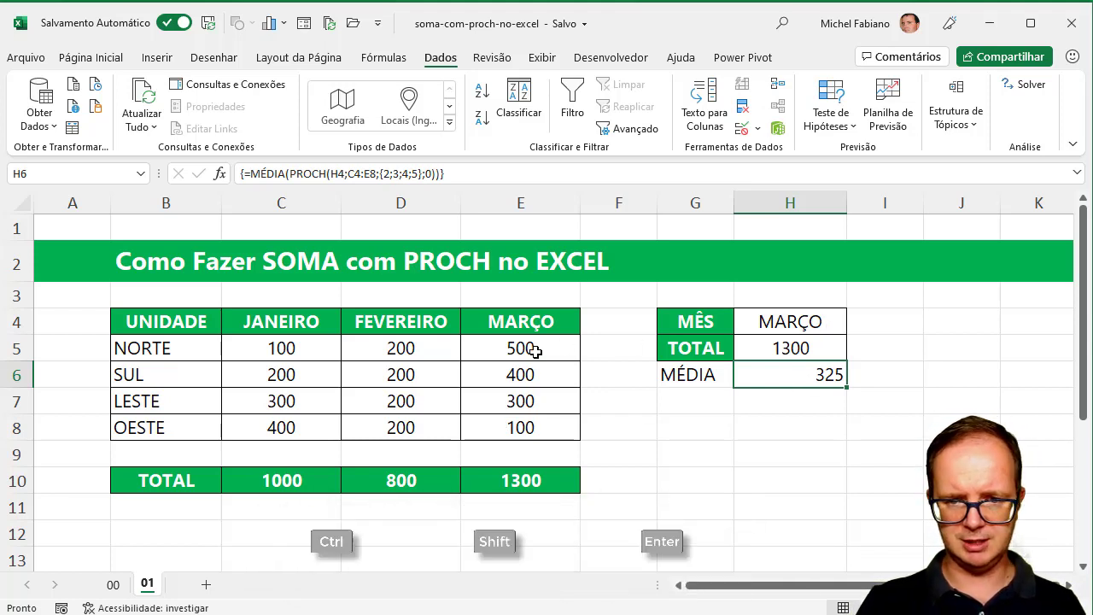
left_click_drag(533, 348, 539, 430)
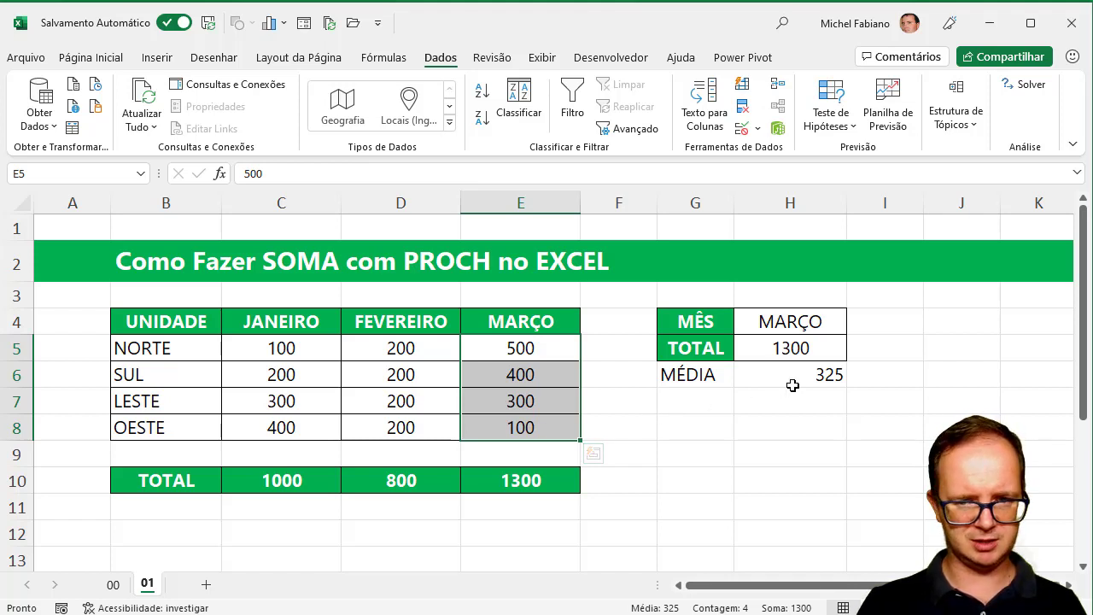
Step: Enter the check formula =H5/4 in I5
left_click(907, 343)
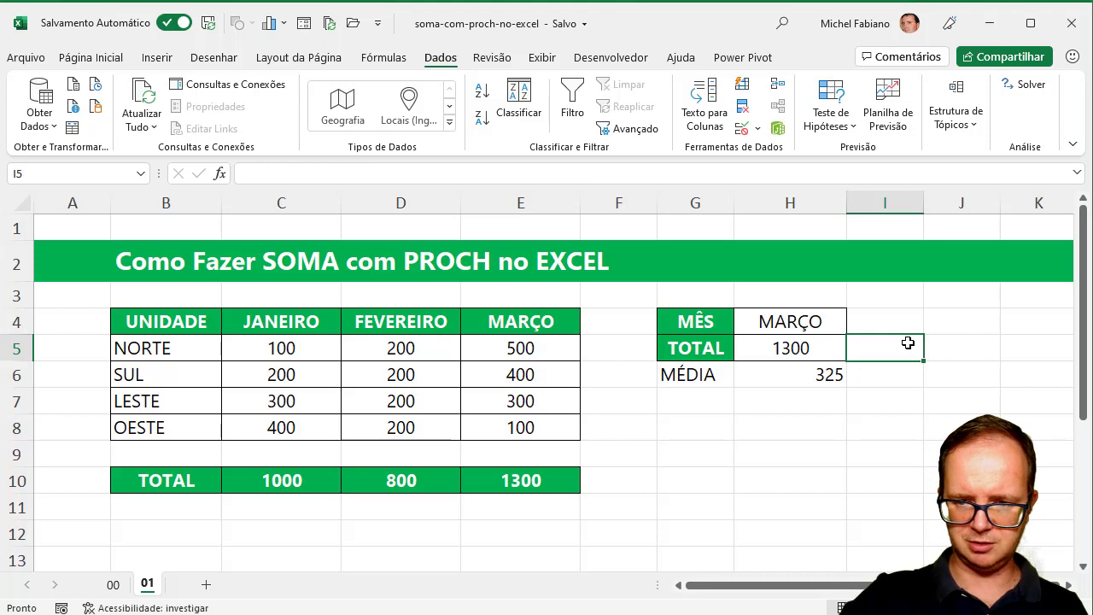
type("=")
left_click(814, 348)
type("/")
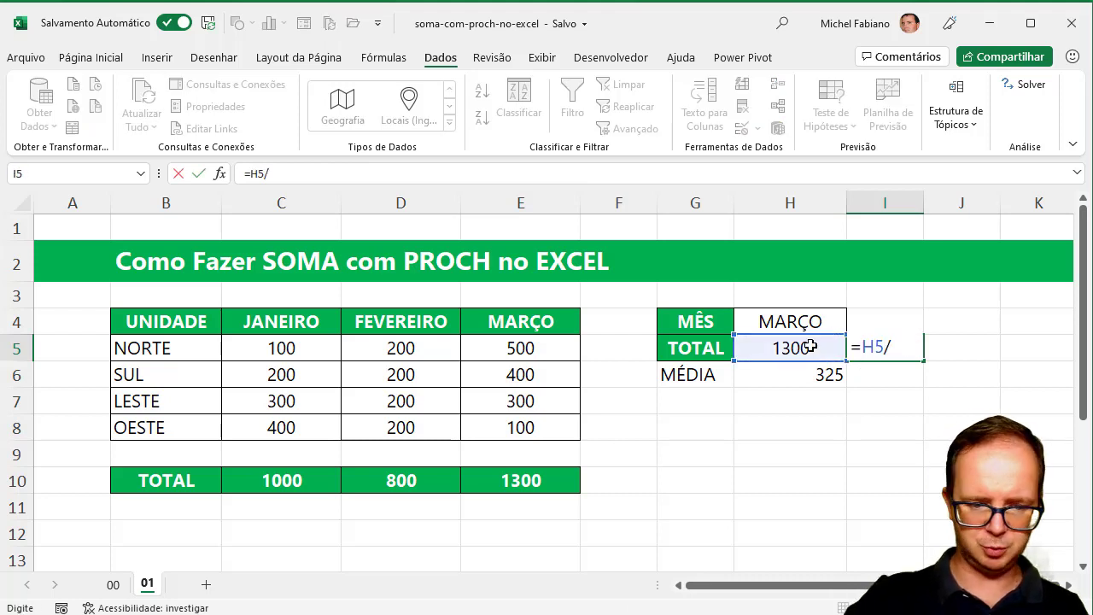
type("4")
key("Return")
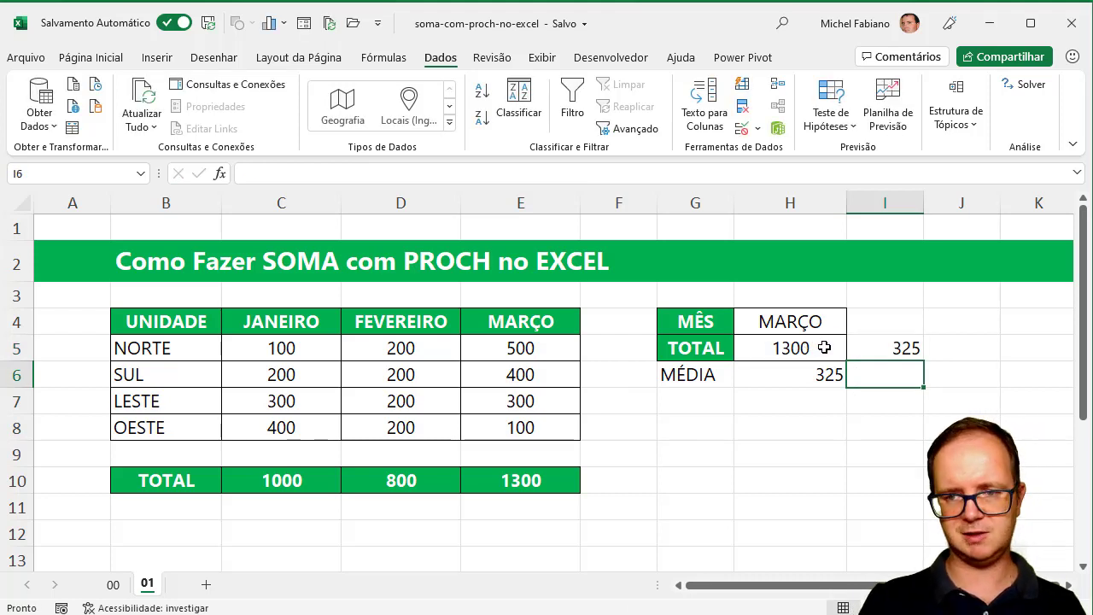
left_click(824, 347)
Step: Switch H4's month to JANEIRO, then FEVEREIRO, then back to JANEIRO
left_click(833, 327)
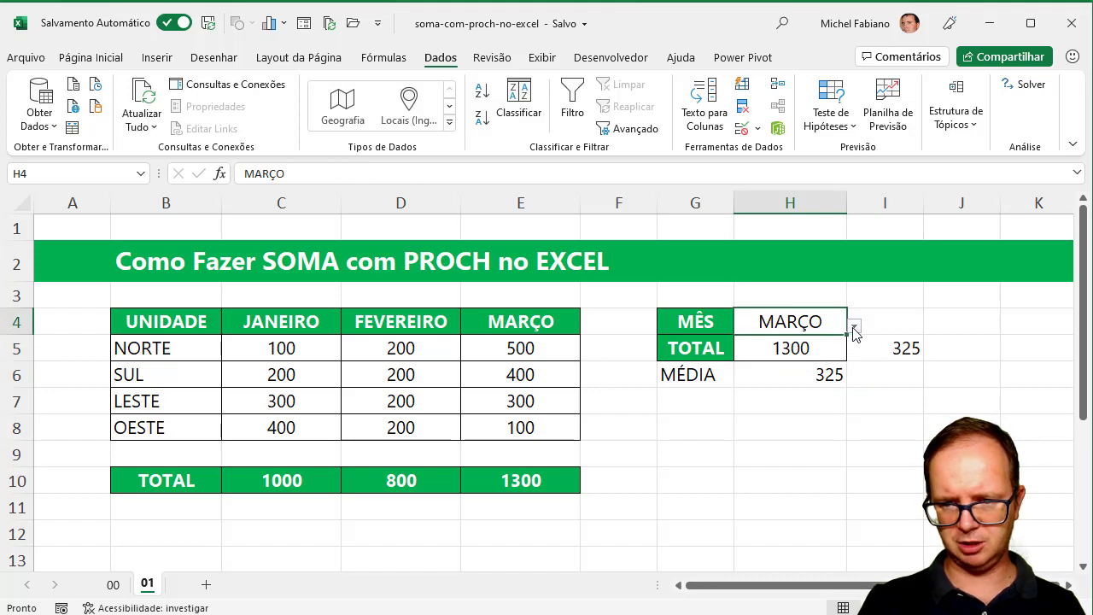
left_click(853, 326)
left_click(807, 346)
left_click(854, 326)
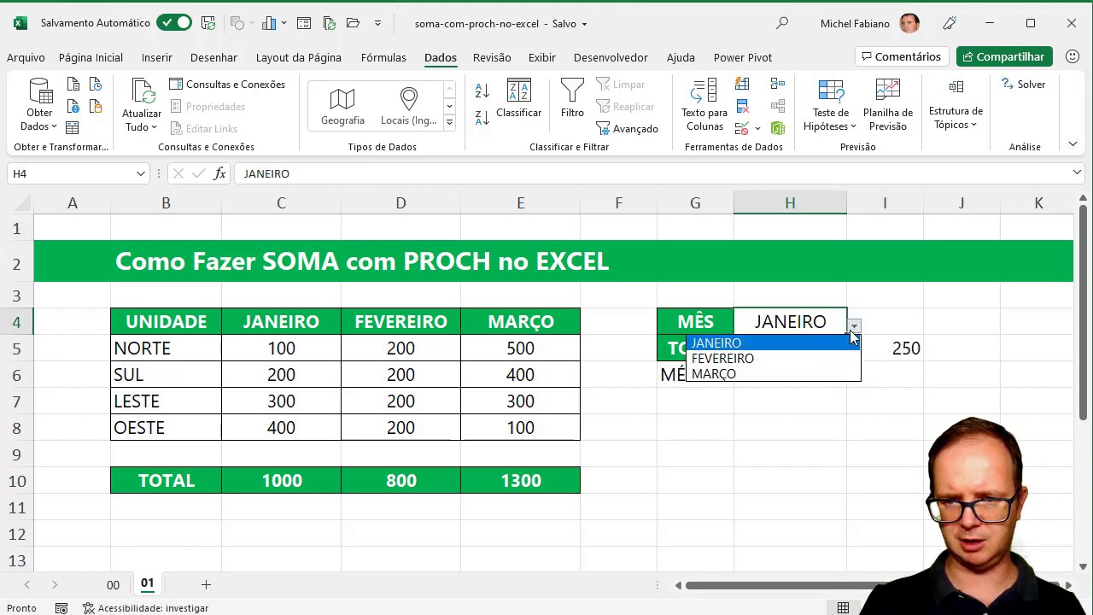
left_click(797, 361)
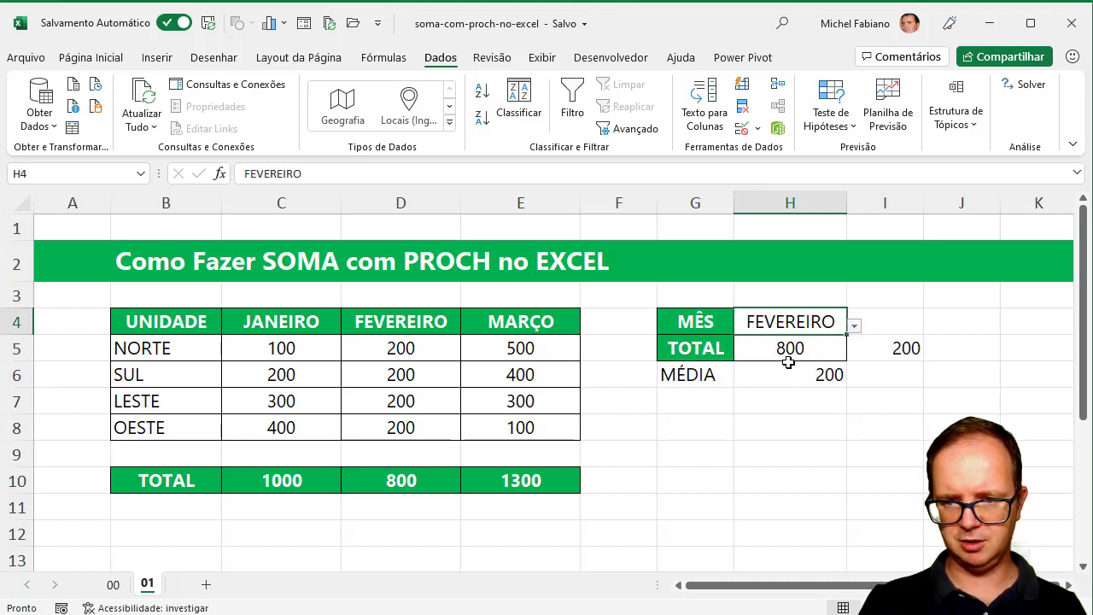
left_click(856, 328)
left_click(821, 343)
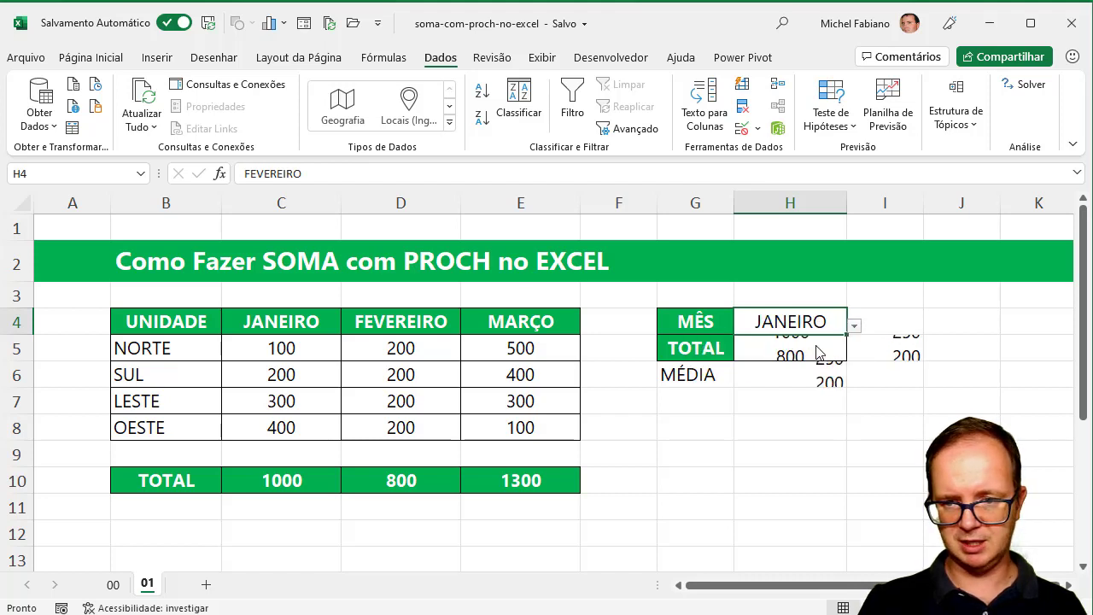
left_click(809, 366)
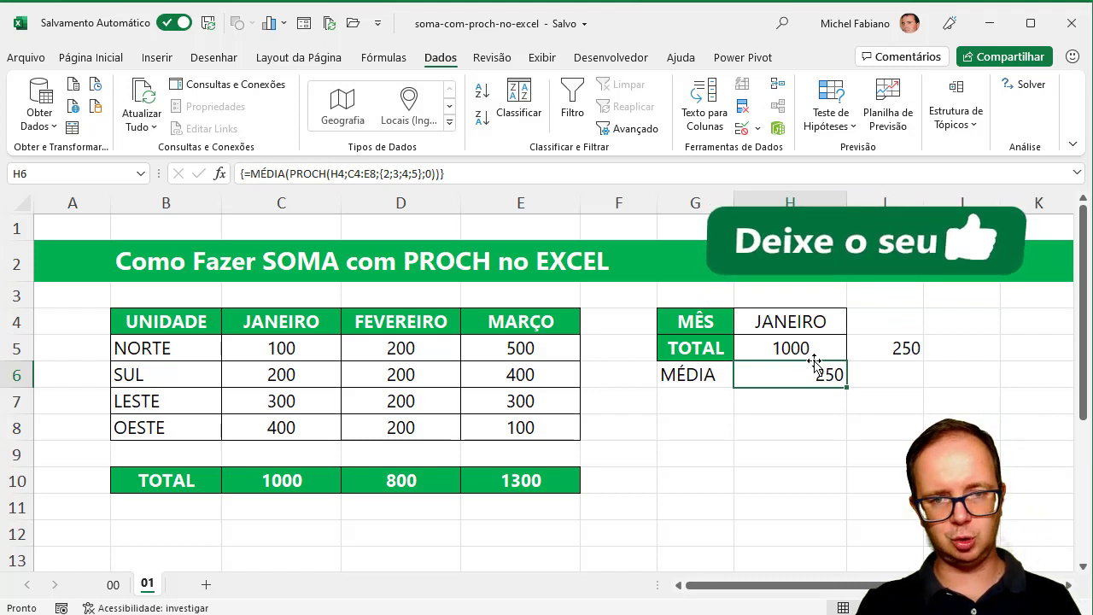
double_click(807, 347)
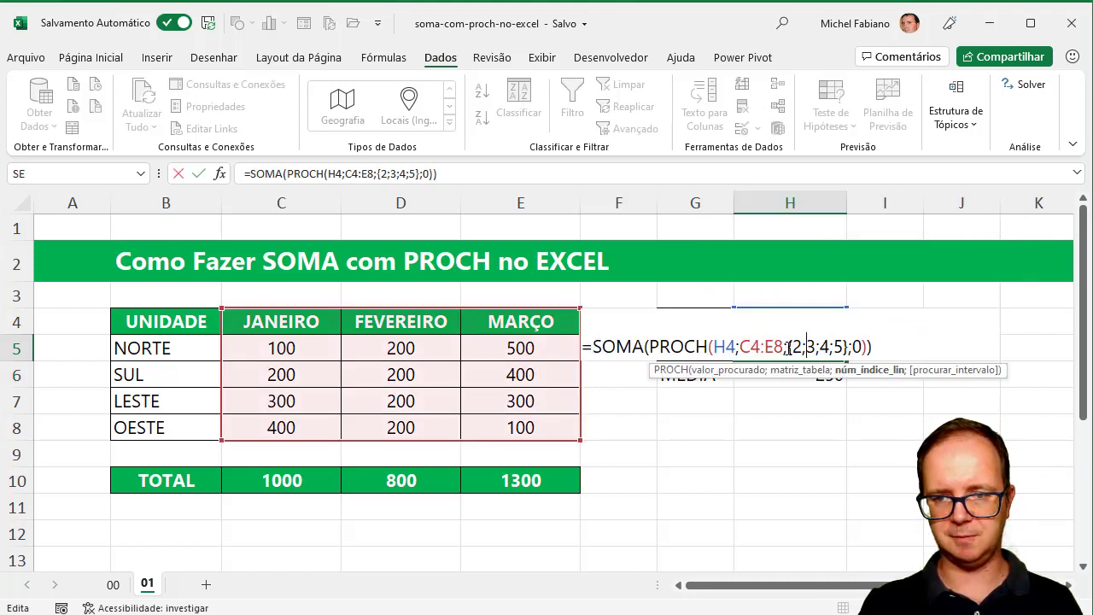